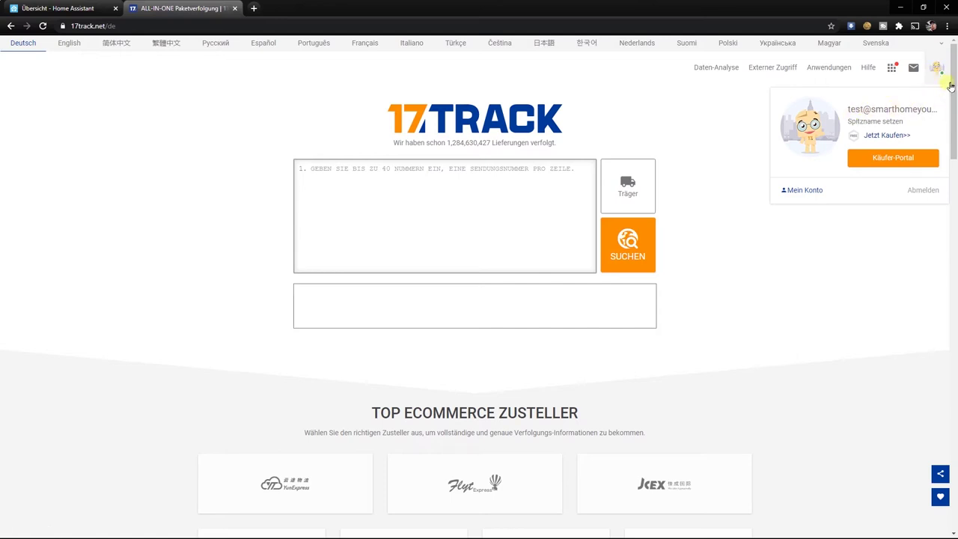
# Step: Show 17TRACK's membership price list comparing Free, Standard USD 2.99 and Premium USD 4.99 plans
pyautogui.click(795, 191)
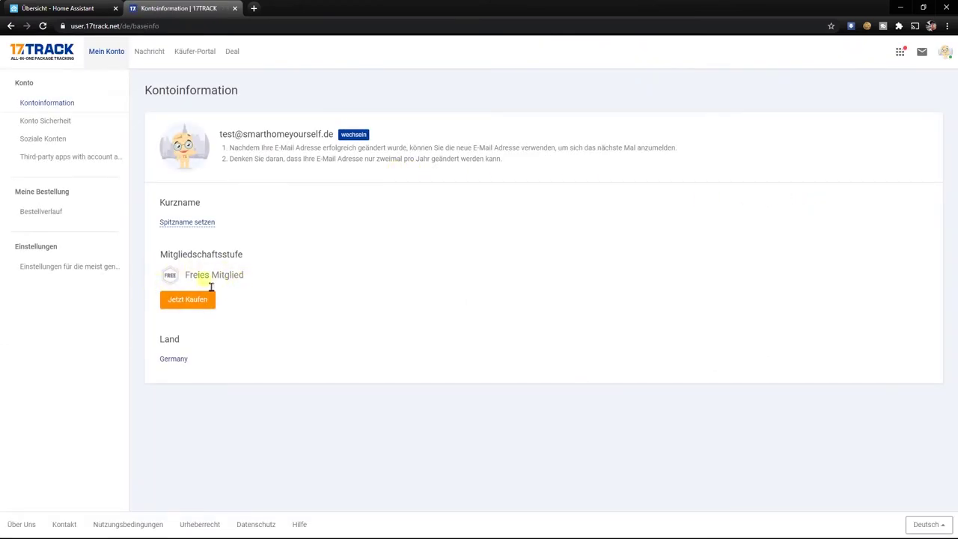
pyautogui.click(186, 302)
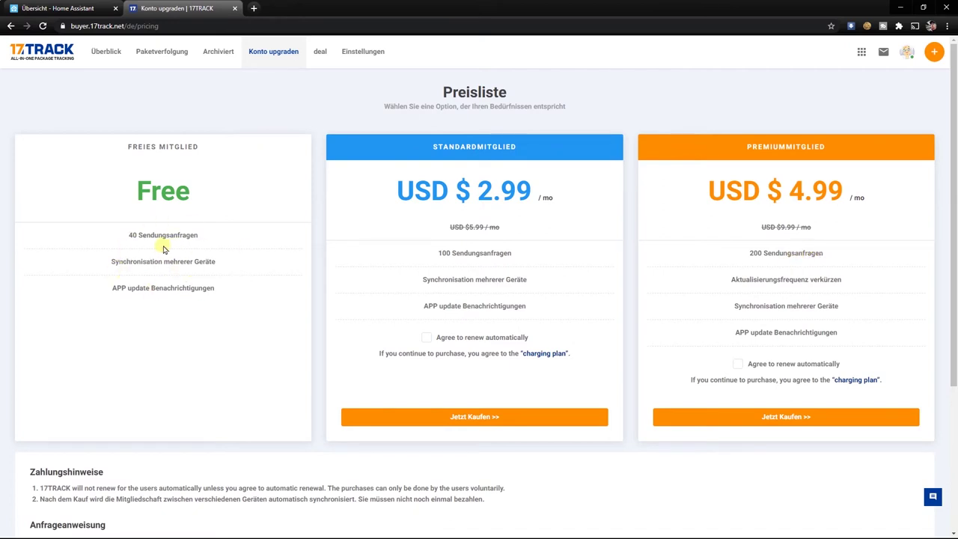
# Step: Go to the Überblick overview showing free membership with 0 of 40 tracking numbers used
pyautogui.click(108, 52)
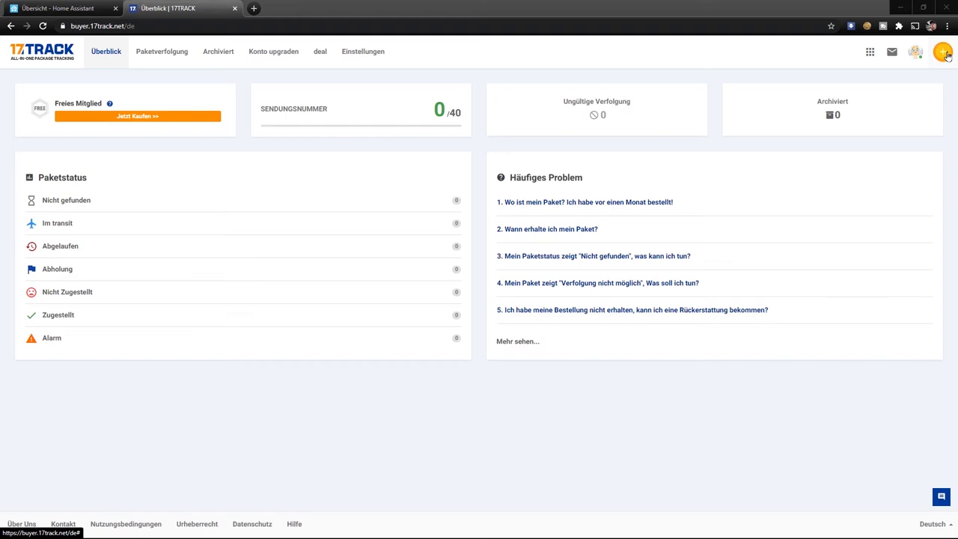
# Step: Paste three tracking numbers into the add panel and add them to Paketverfolgung (3/40)
pyautogui.click(944, 54)
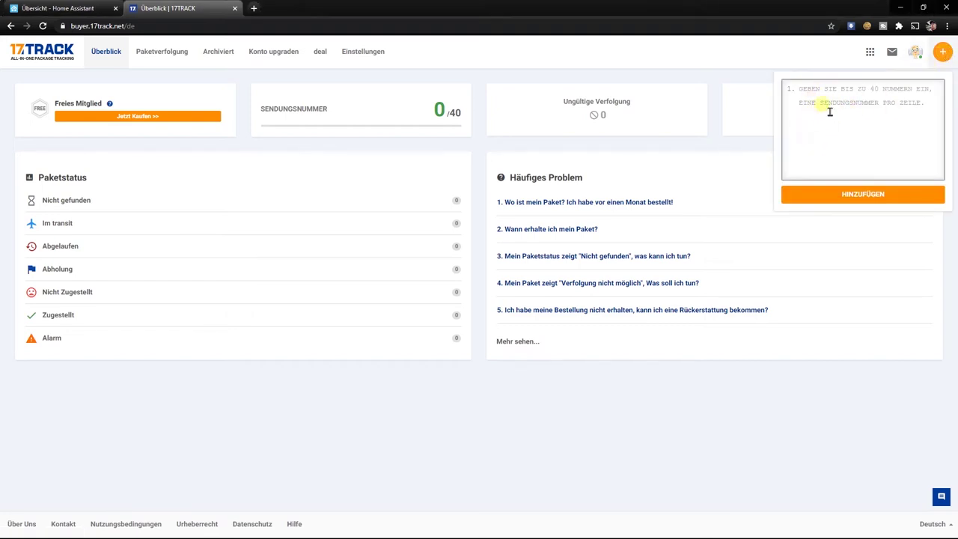
pyautogui.click(927, 117)
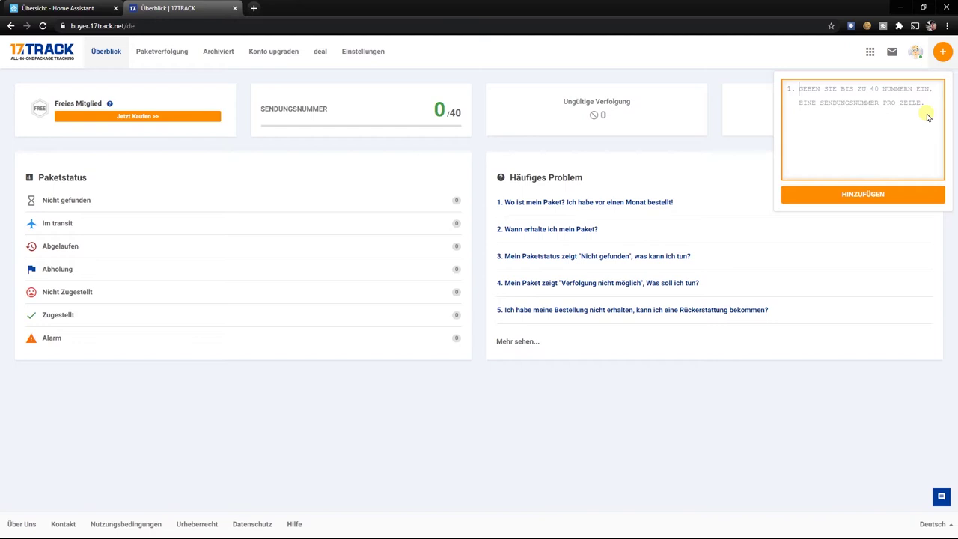
pyautogui.hotkey('ctrl', 'v')
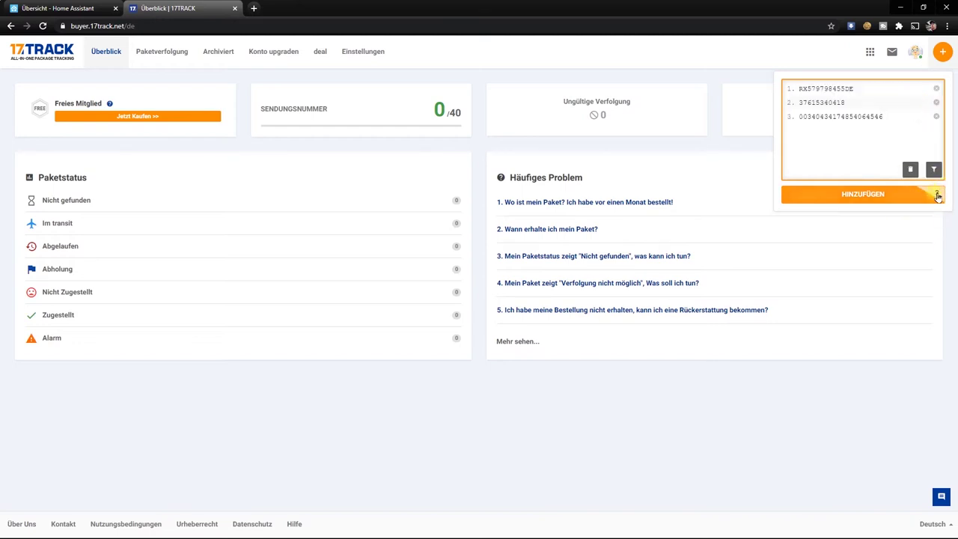
pyautogui.click(876, 197)
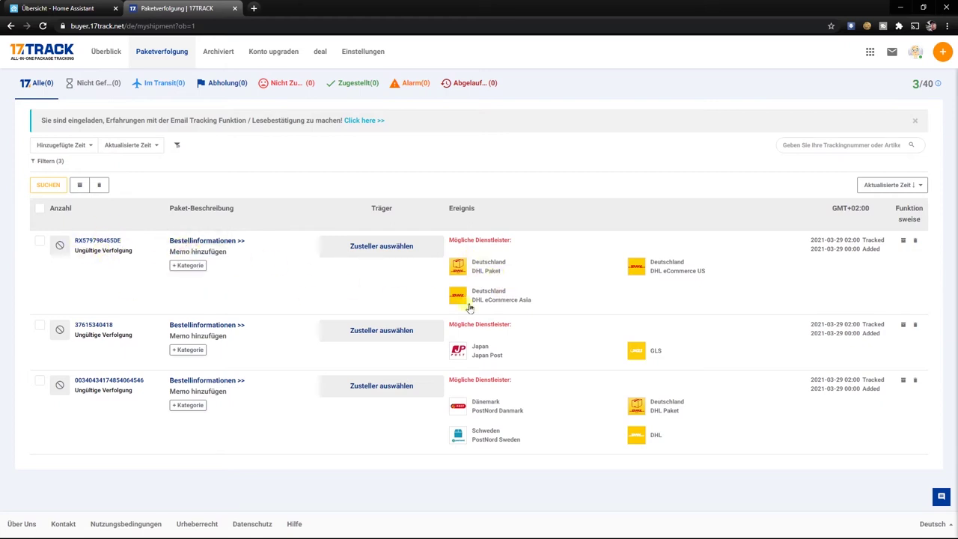
# Step: Set carriers DHL eCommerce Asia, GLS and DHL Paket for the three shipments, then return to Überblick
pyautogui.click(496, 299)
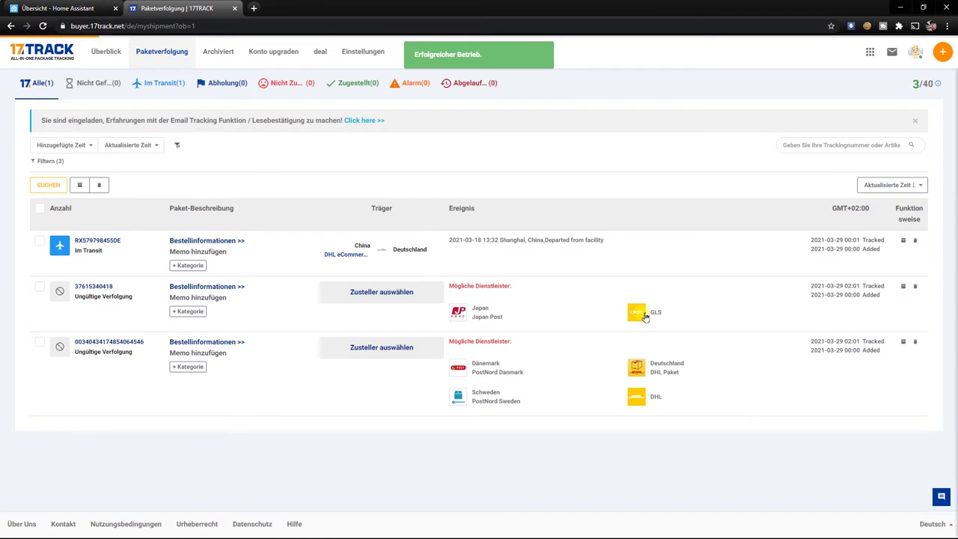
pyautogui.click(645, 317)
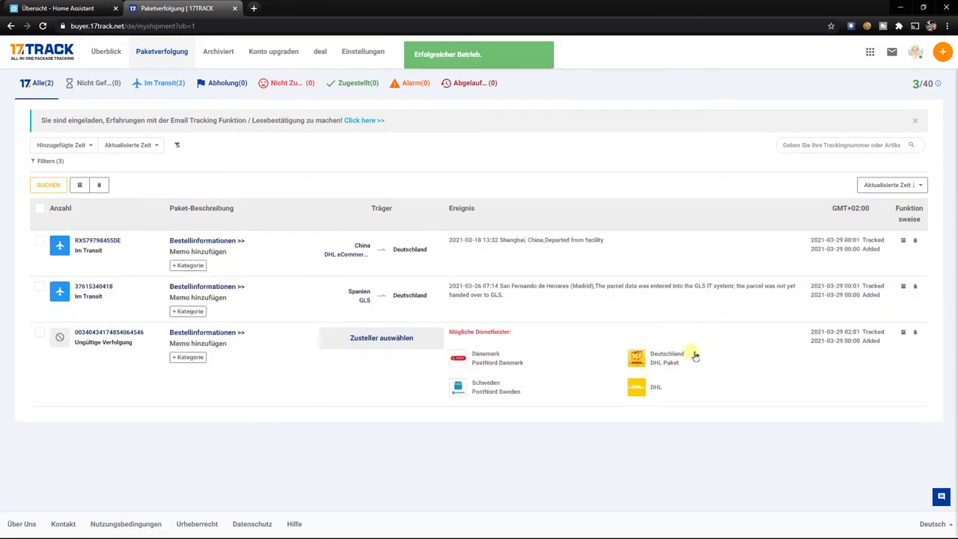
pyautogui.click(660, 361)
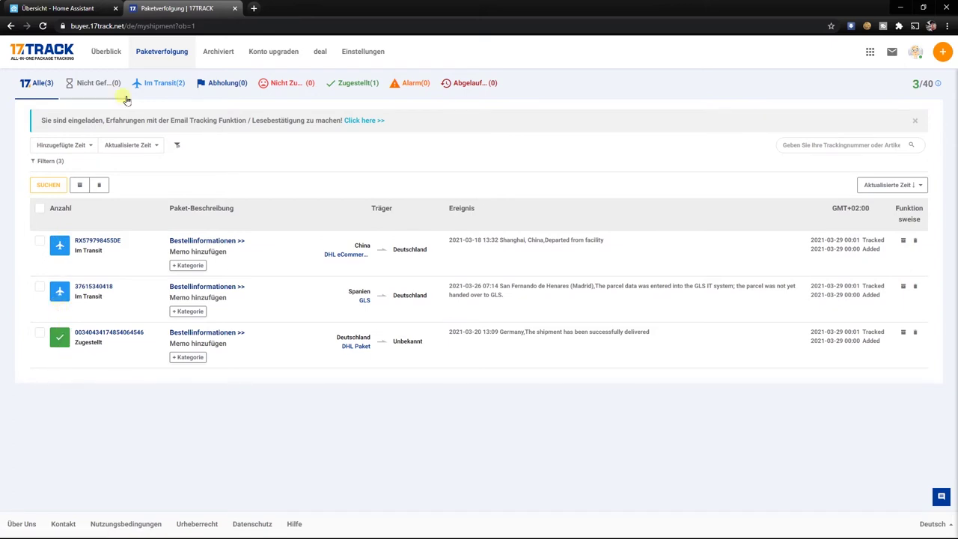
pyautogui.click(110, 53)
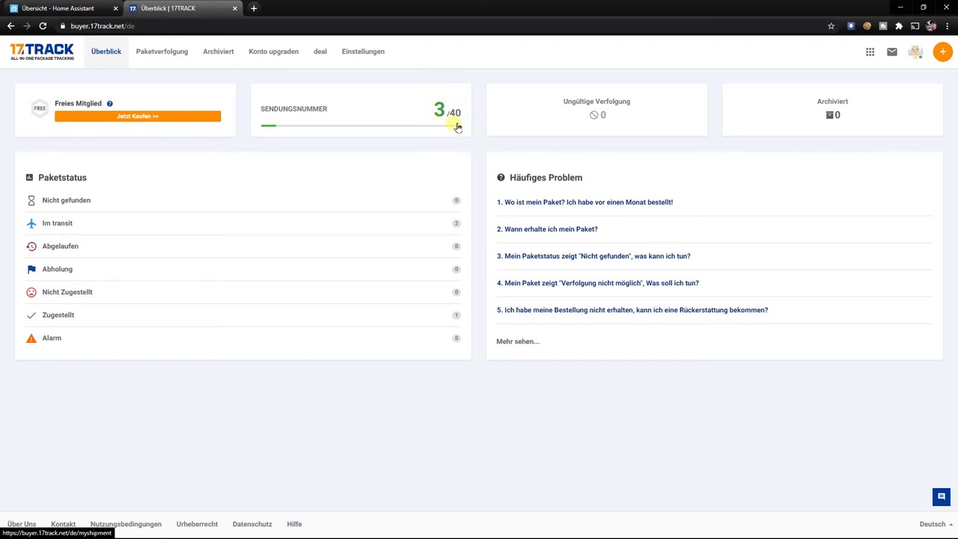
# Step: Archive the delivered shipment from the Zugestellt list
pyautogui.click(66, 316)
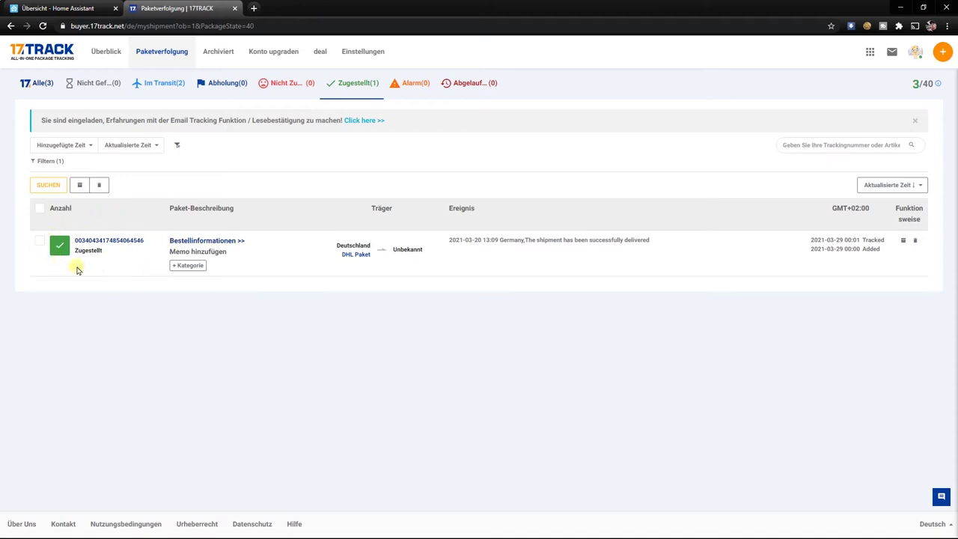
pyautogui.click(903, 242)
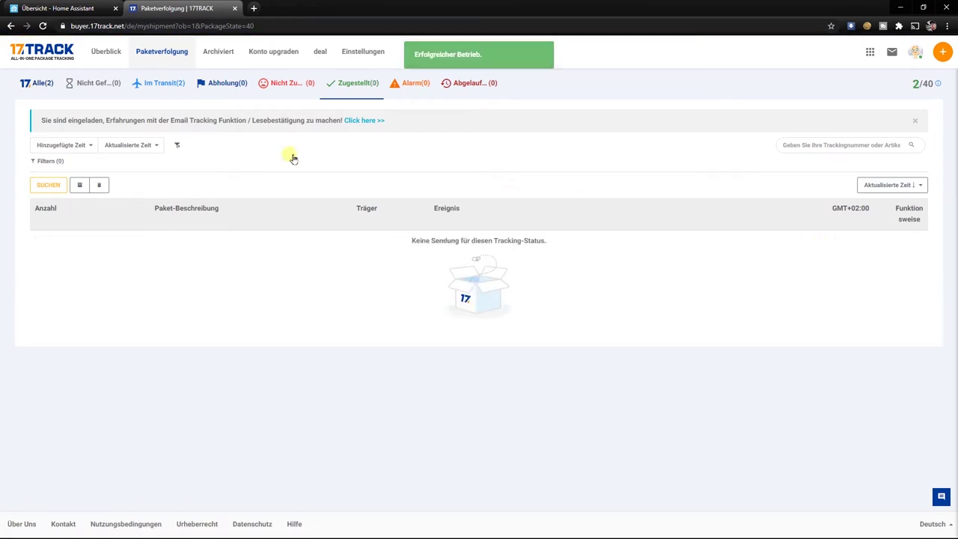
pyautogui.click(98, 55)
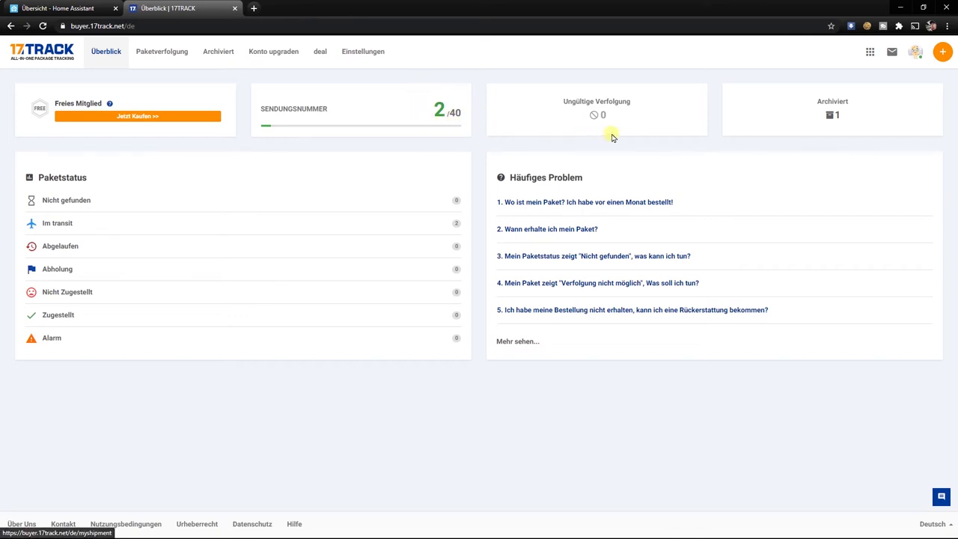
# Step: Reactivate the archived shipment, then switch to Home Assistant's empty Pakete dashboard
pyautogui.click(832, 116)
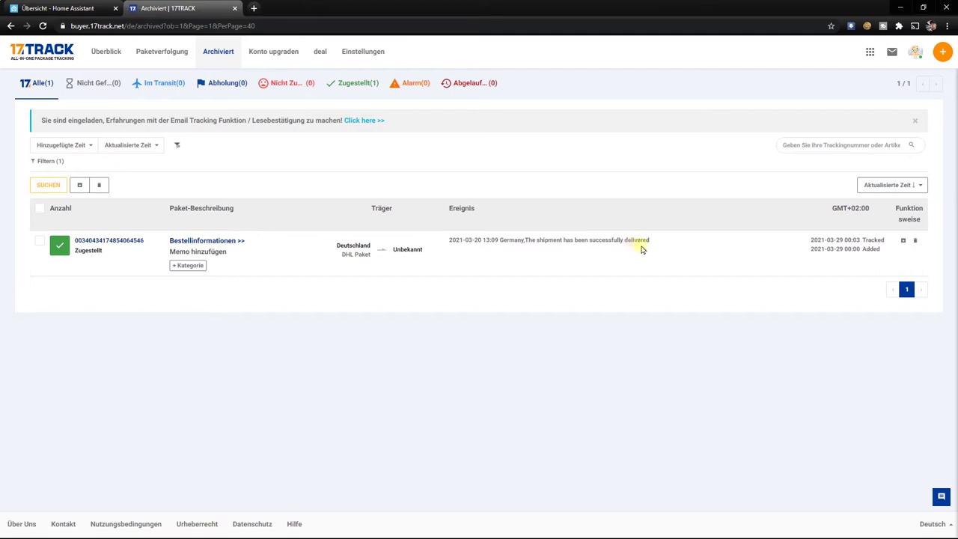
pyautogui.click(906, 243)
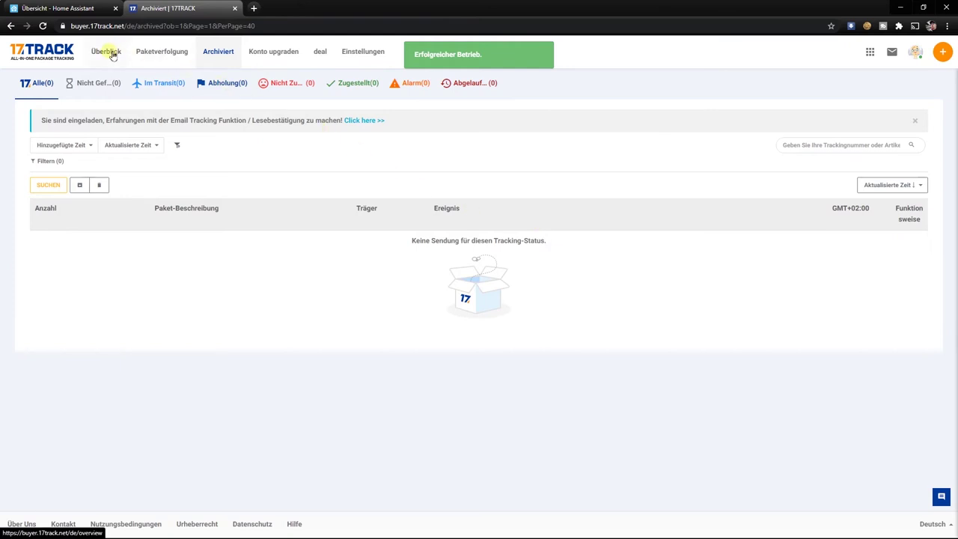
pyautogui.click(112, 56)
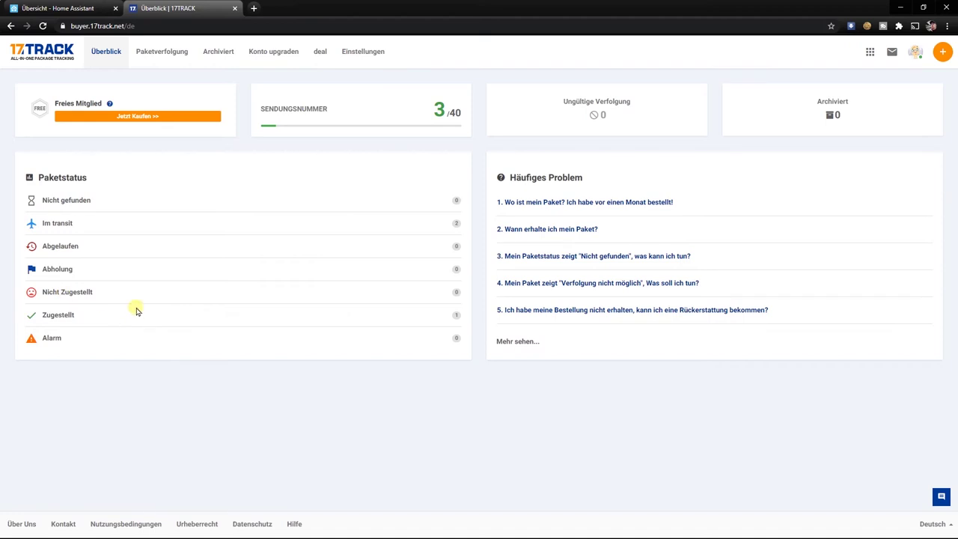
pyautogui.click(68, 11)
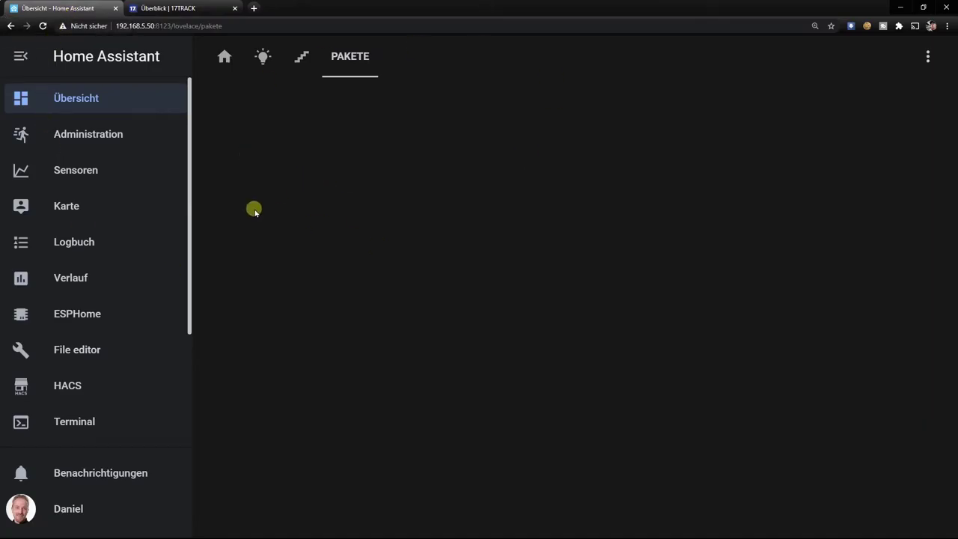
# Step: Open configuration.yaml in File editor and copy the 17TRACK docs' platform, username and password example
pyautogui.click(76, 351)
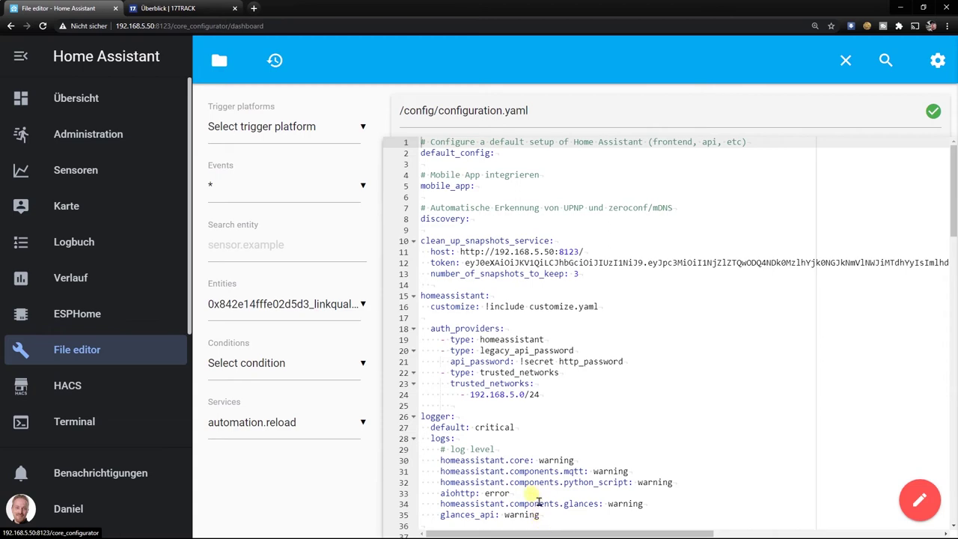
pyautogui.scroll(-15, 537, 500)
pyautogui.moveTo(112, 531); pyautogui.dragTo(362, 21)
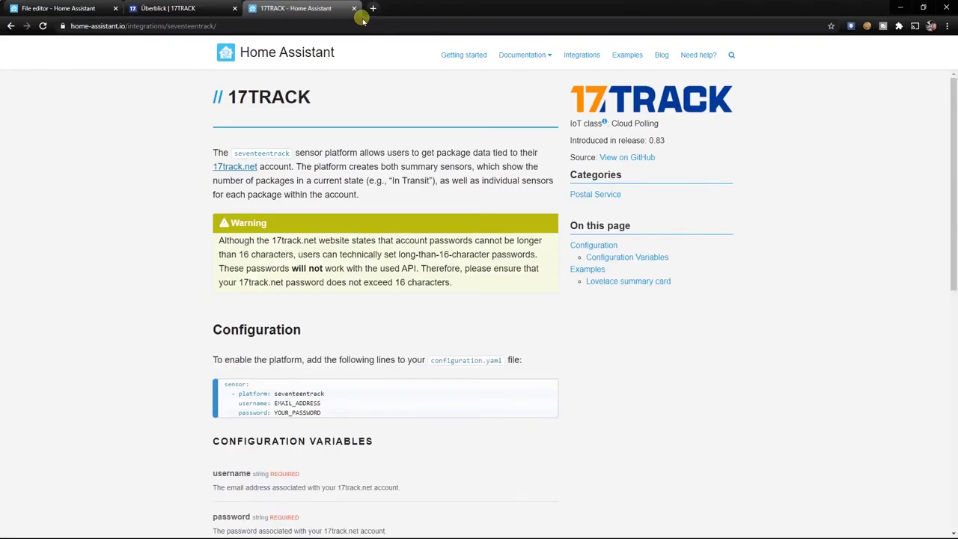
pyautogui.moveTo(225, 384); pyautogui.dragTo(261, 385)
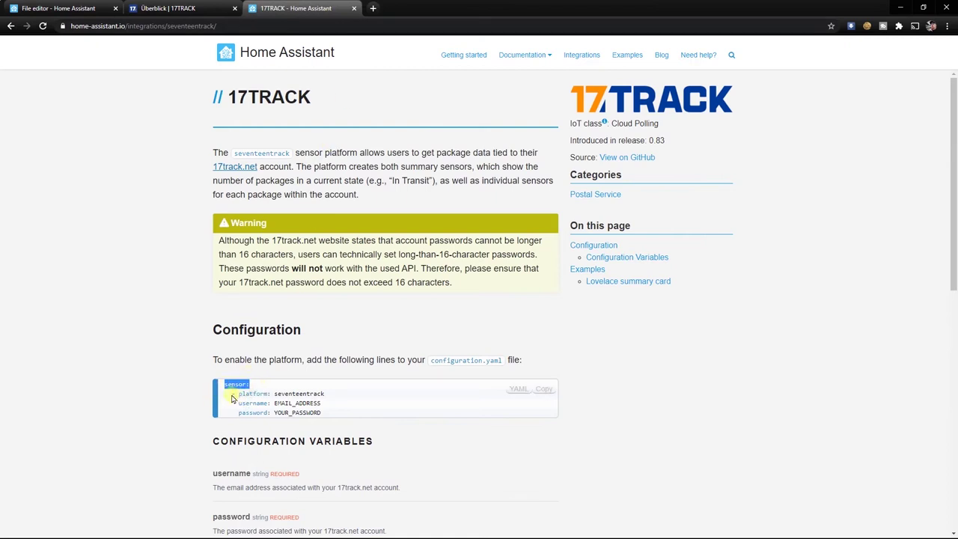
pyautogui.moveTo(226, 395); pyautogui.dragTo(359, 415)
pyautogui.hotkey('ctrl', 'c')
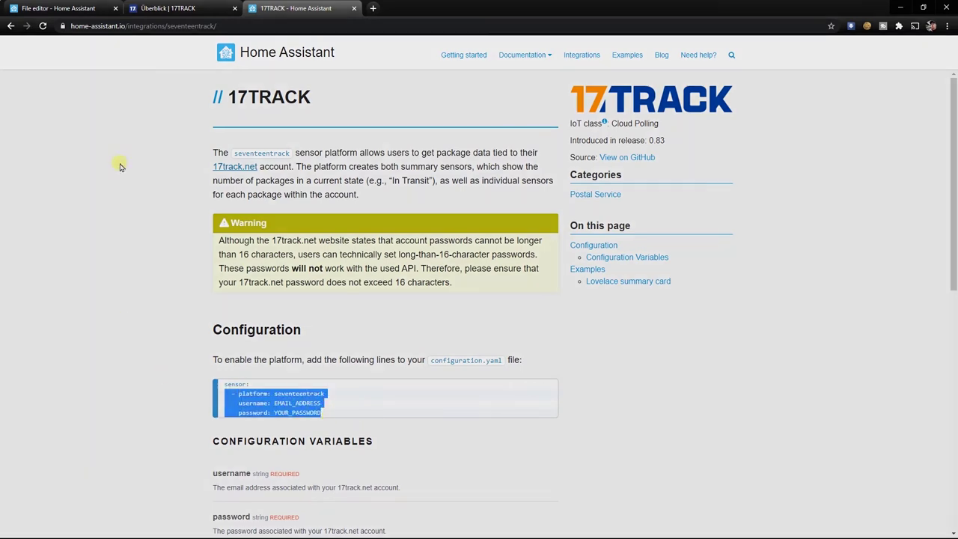
pyautogui.click(68, 8)
pyautogui.moveTo(436, 366); pyautogui.dragTo(458, 366)
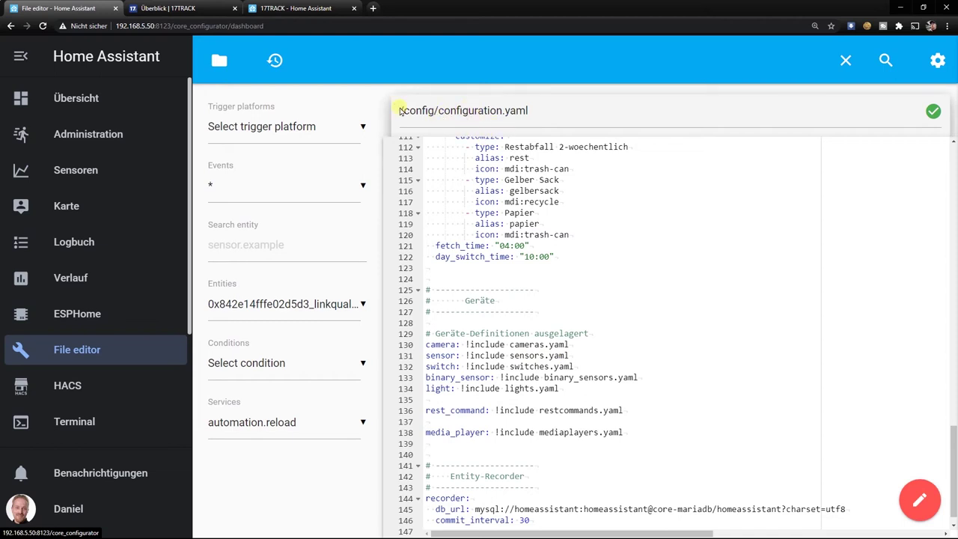
# Step: Open sensors.yaml and paste the seventeentrack sensor configuration under Paket-Tracking
pyautogui.click(219, 62)
pyautogui.scroll(-5, 280, 391)
pyautogui.scroll(-8, 281, 390)
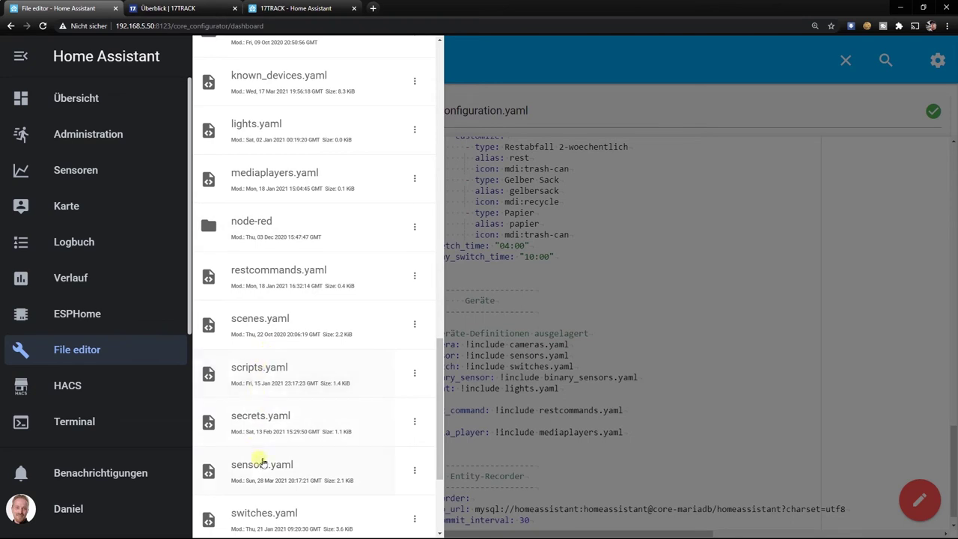
pyautogui.click(260, 464)
pyautogui.click(470, 503)
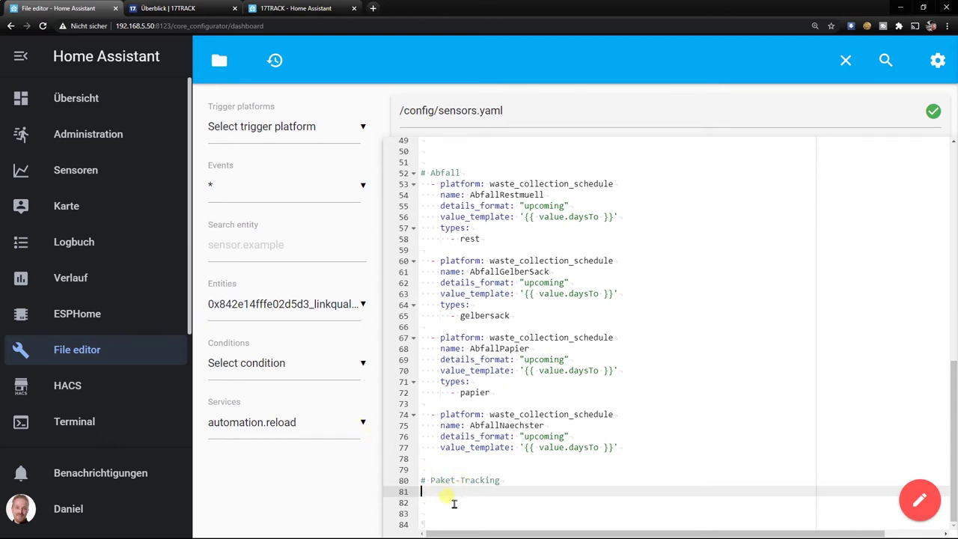
pyautogui.hotkey('ctrl', 'v')
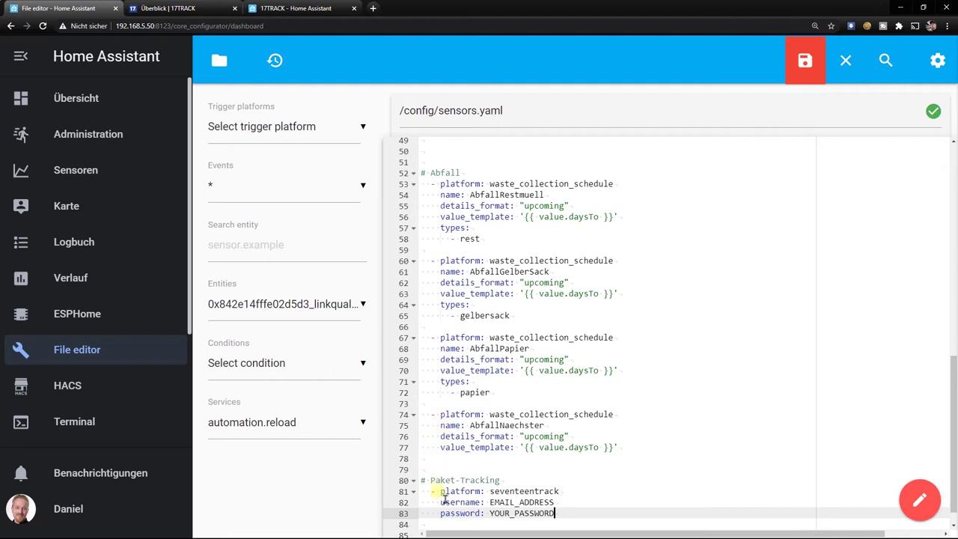
# Step: Replace the e-mail and password placeholders with the 17TRACK account credentials and save sensors.yaml
pyautogui.doubleClick(498, 506)
pyautogui.scroll(-1, 536, 479)
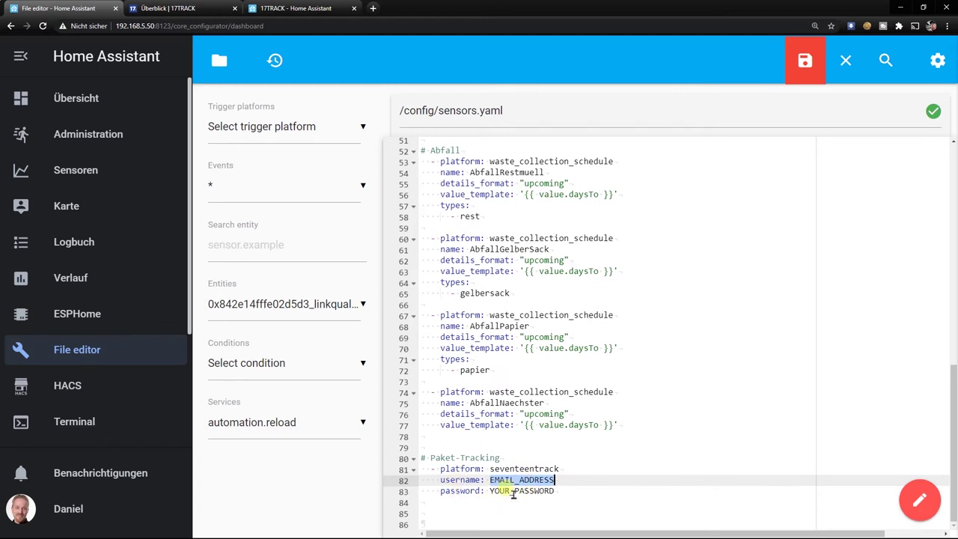
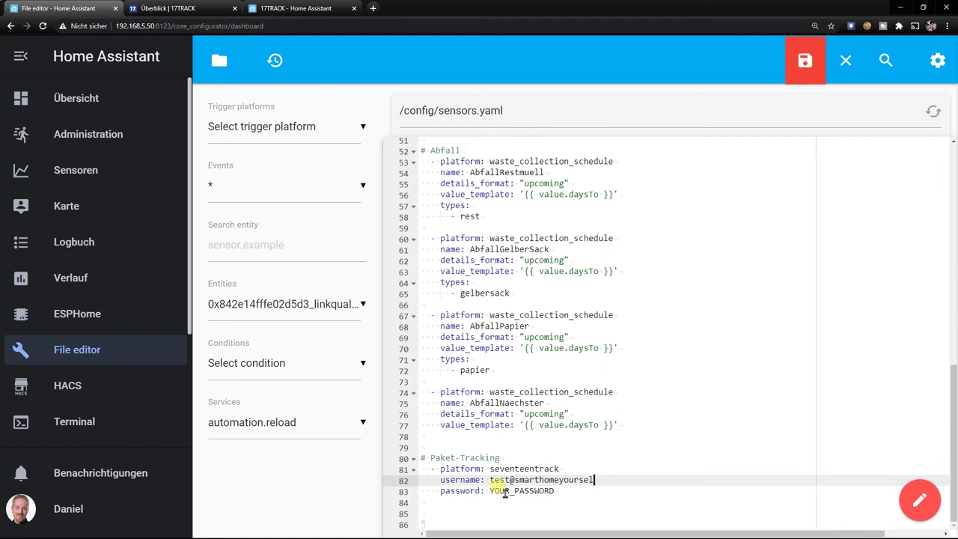
pyautogui.doubleClick(505, 491)
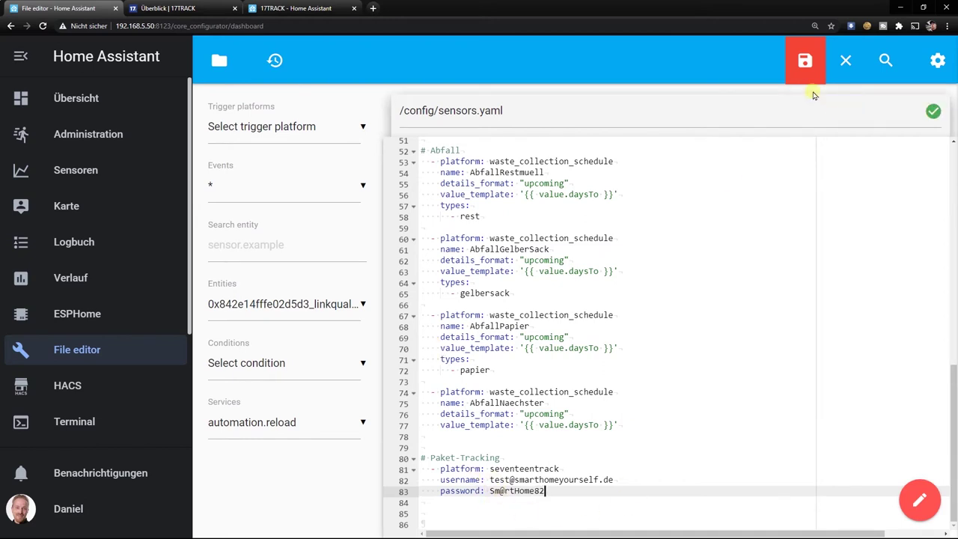
pyautogui.click(803, 63)
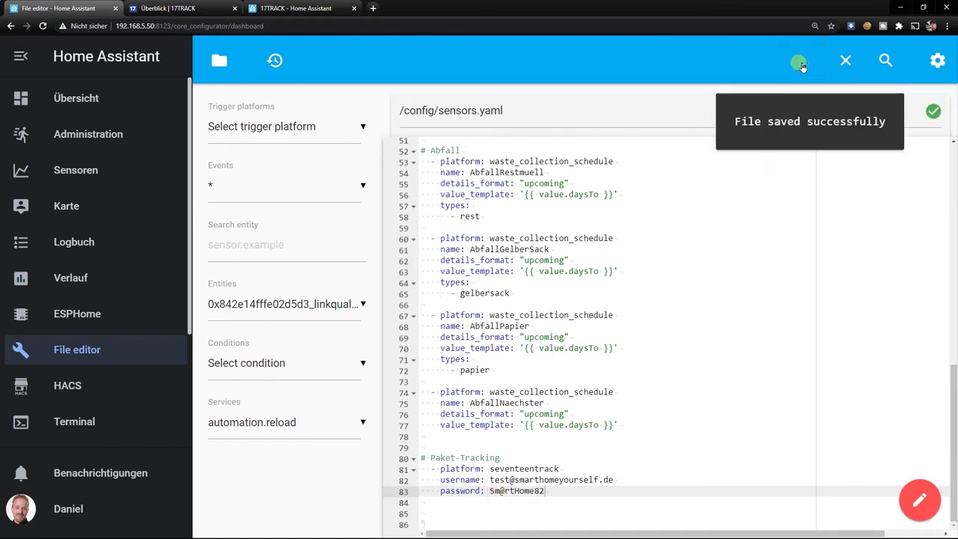
pyautogui.click(276, 15)
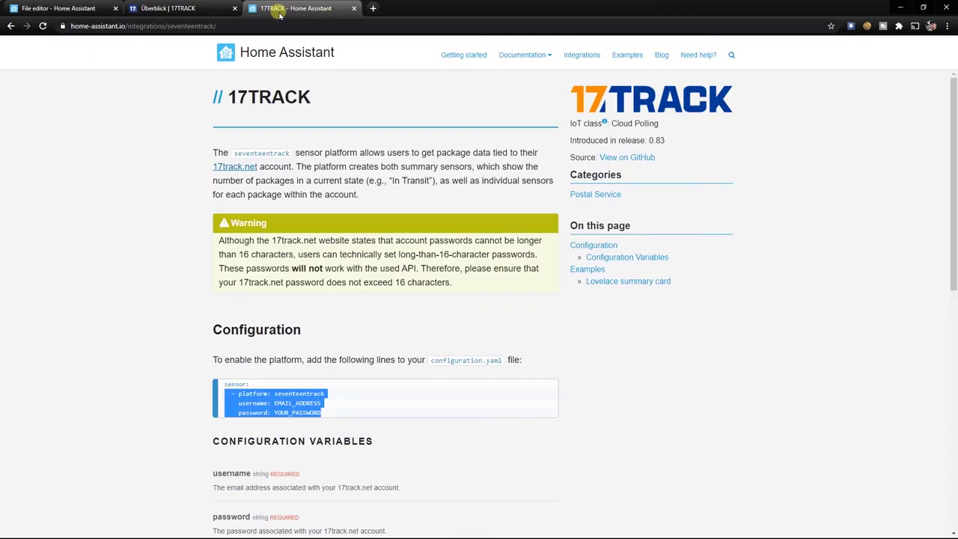
# Step: Copy show_delivered from the docs and add it as an indented show_delivered: true line
pyautogui.scroll(-3, 294, 458)
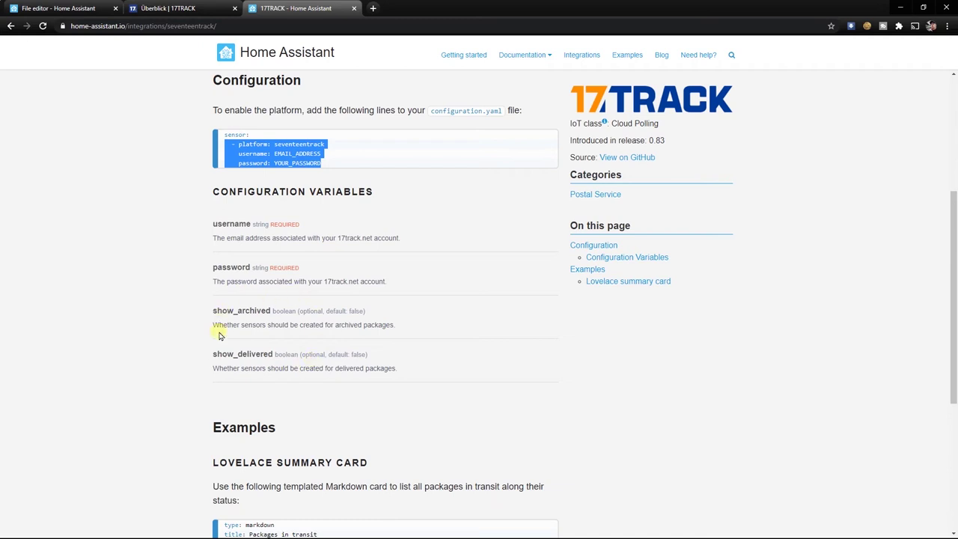
pyautogui.doubleClick(245, 313)
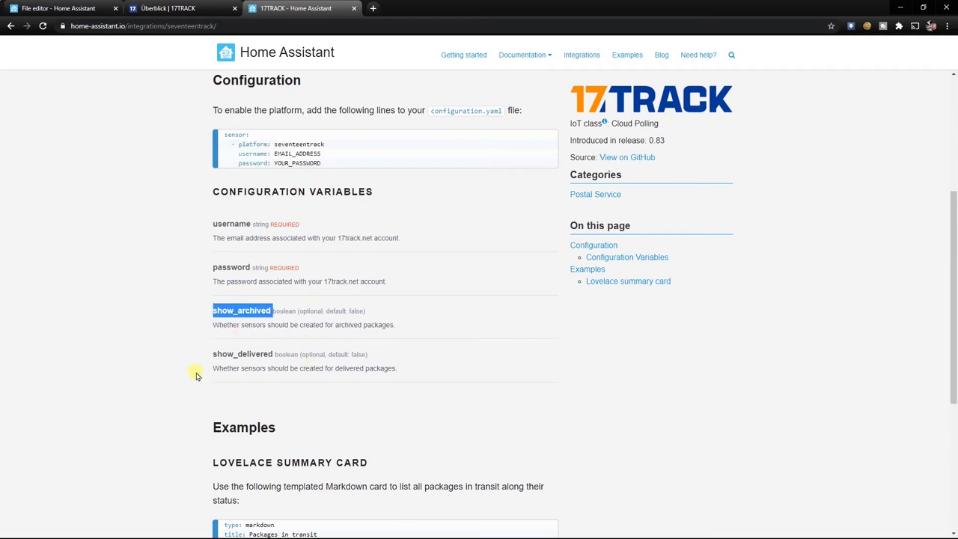
pyautogui.doubleClick(260, 355)
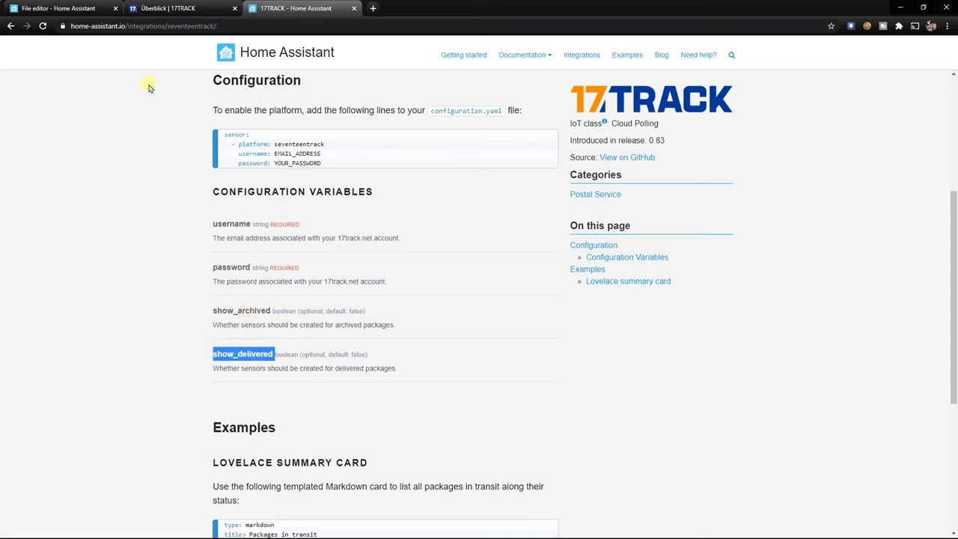
pyautogui.click(60, 8)
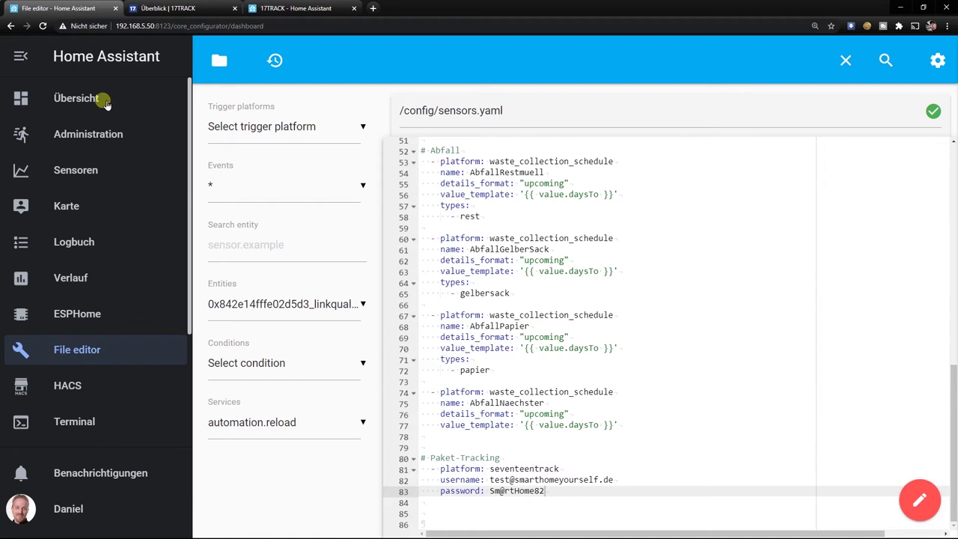
pyautogui.click(492, 507)
pyautogui.write('show_delivered')
pyautogui.press('Home')
pyautogui.press('Tab')
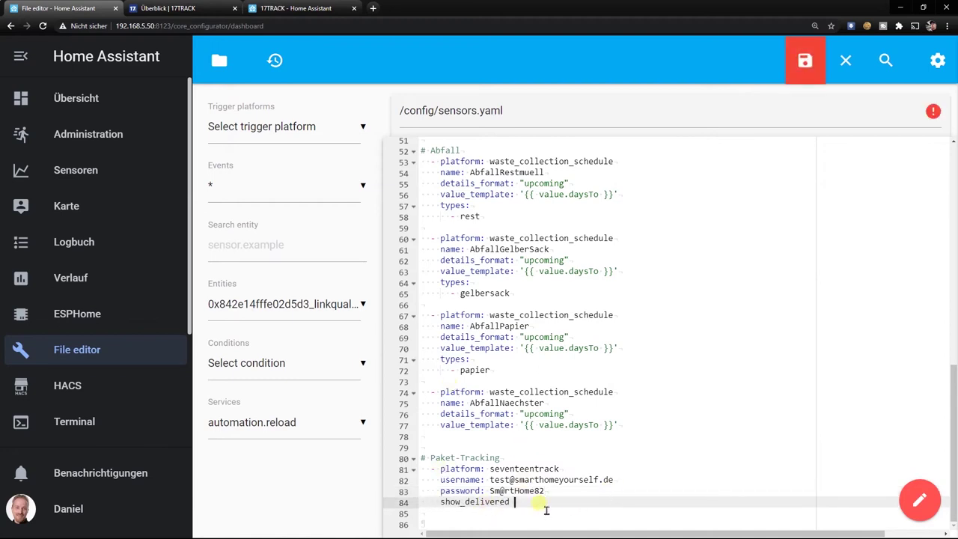
pyautogui.press('BackSpace')
pyautogui.write(':true')
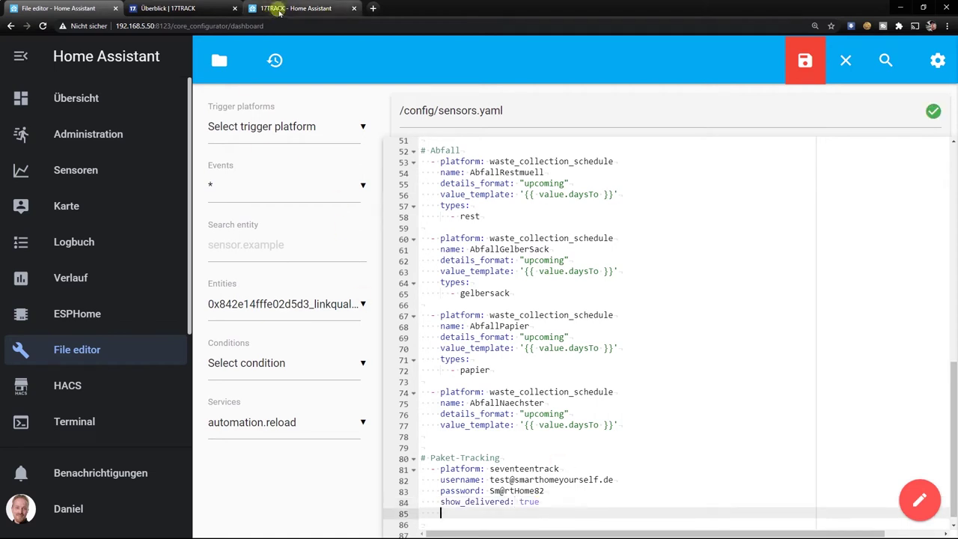
# Step: Add show_archived: false below show_delivered and save sensors.yaml
pyautogui.click(299, 8)
pyautogui.doubleClick(243, 311)
pyautogui.hotkey('ctrl', 'c')
pyautogui.click(104, 8)
pyautogui.press('Return')
pyautogui.hotkey('ctrl', 'v')
pyautogui.write(': false')
pyautogui.hotkey('ctrl', 's')
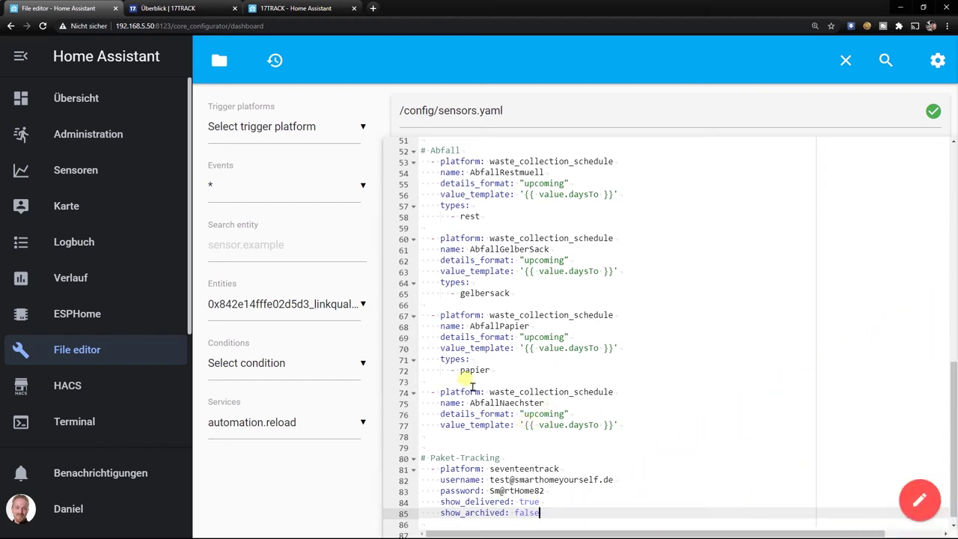
# Step: Go to the Einstellungen settings page from the sidebar
pyautogui.scroll(-2, 90, 374)
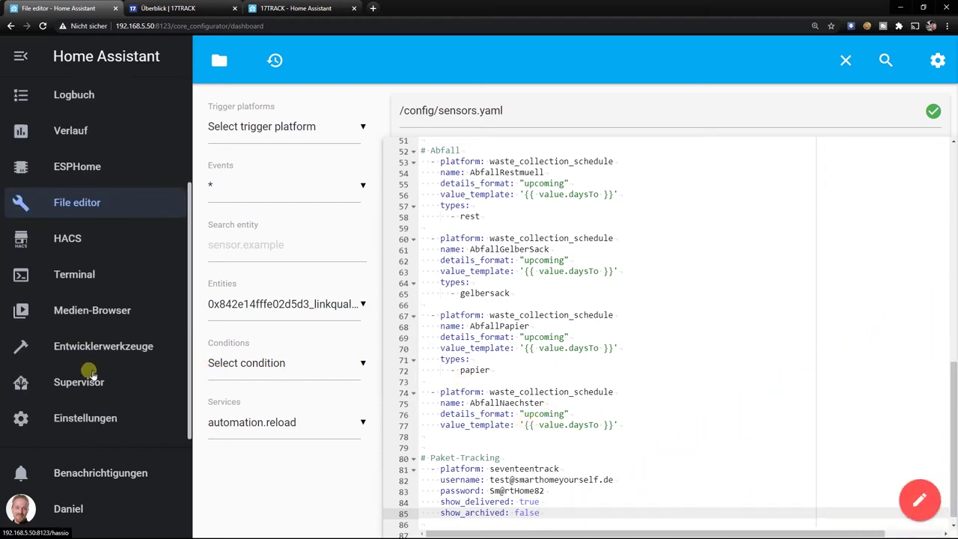
pyautogui.click(70, 415)
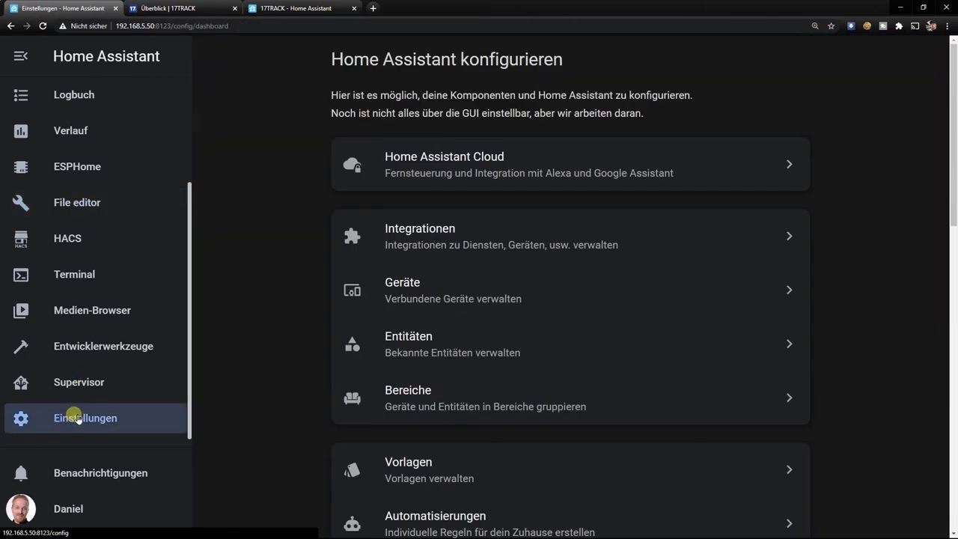
pyautogui.scroll(-5, 456, 408)
# Step: In Serversteuerung, confirm Konfiguration in Ordnung and restart the Home Assistant server
pyautogui.scroll(-5, 456, 407)
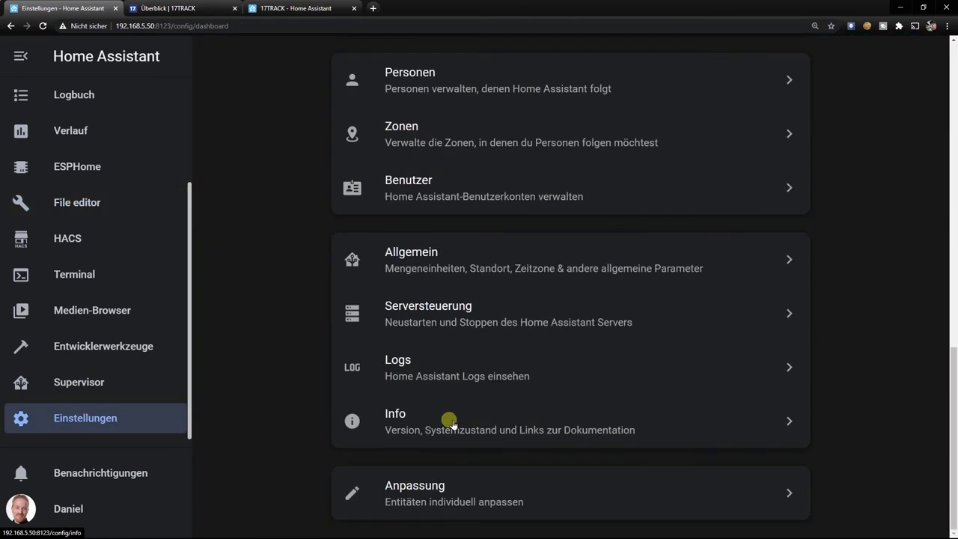
pyautogui.click(431, 317)
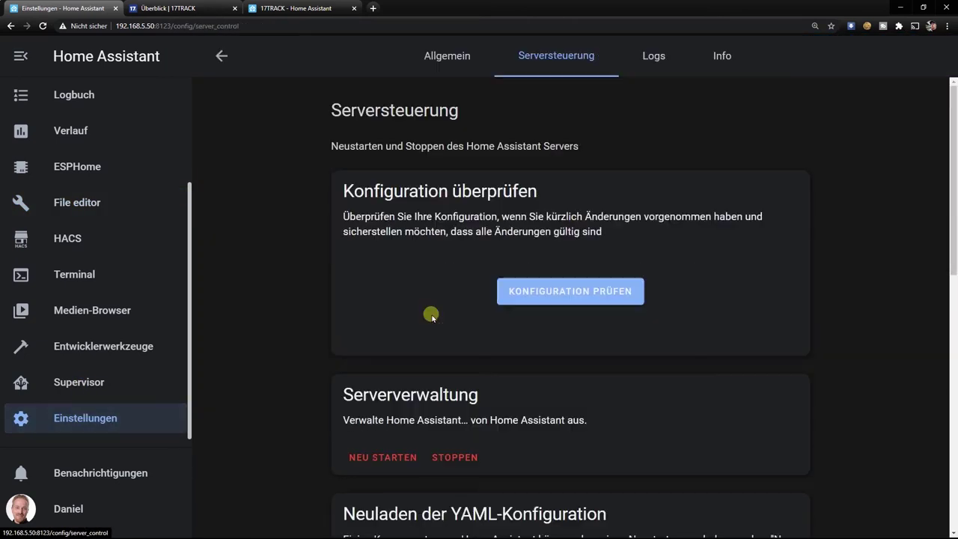
pyautogui.click(573, 292)
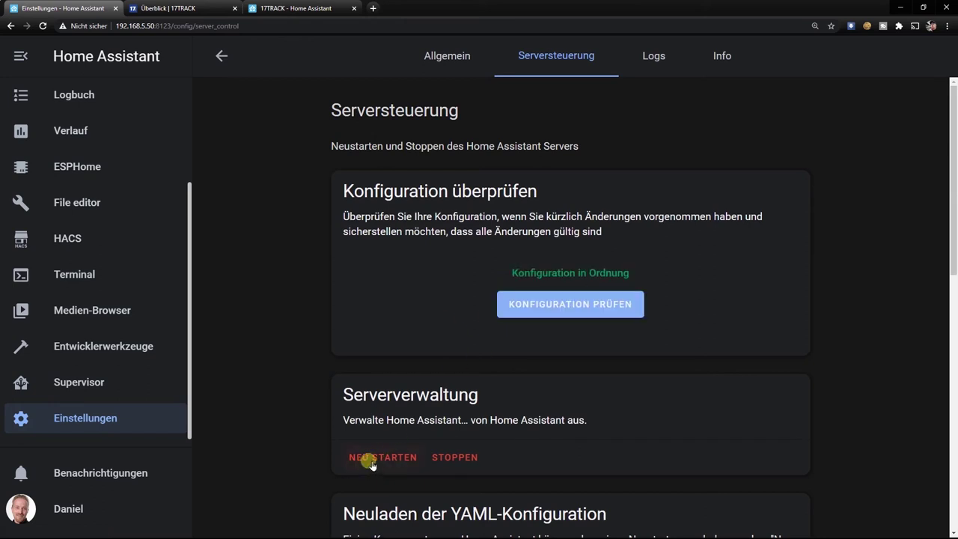
pyautogui.click(372, 461)
pyautogui.click(591, 346)
pyautogui.click(114, 349)
pyautogui.click(275, 206)
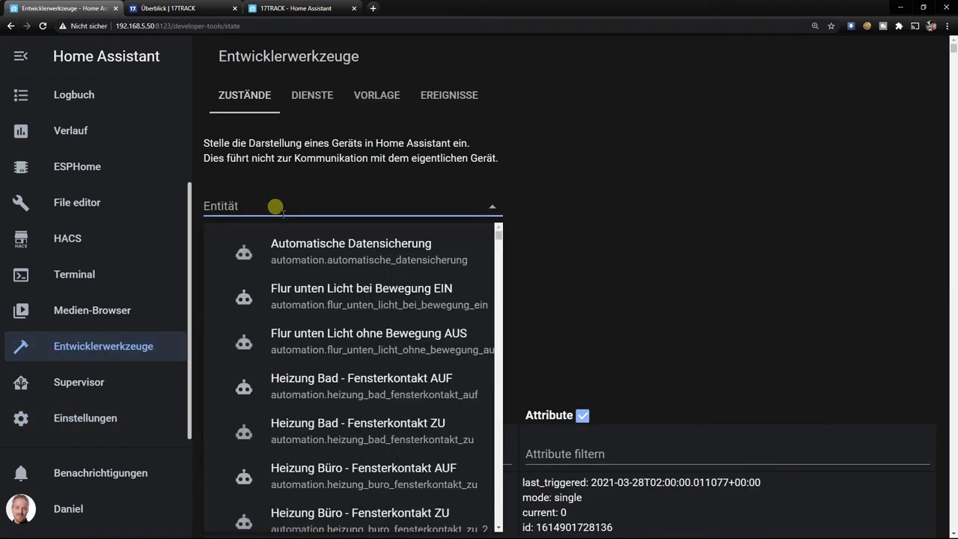
pyautogui.write('seve')
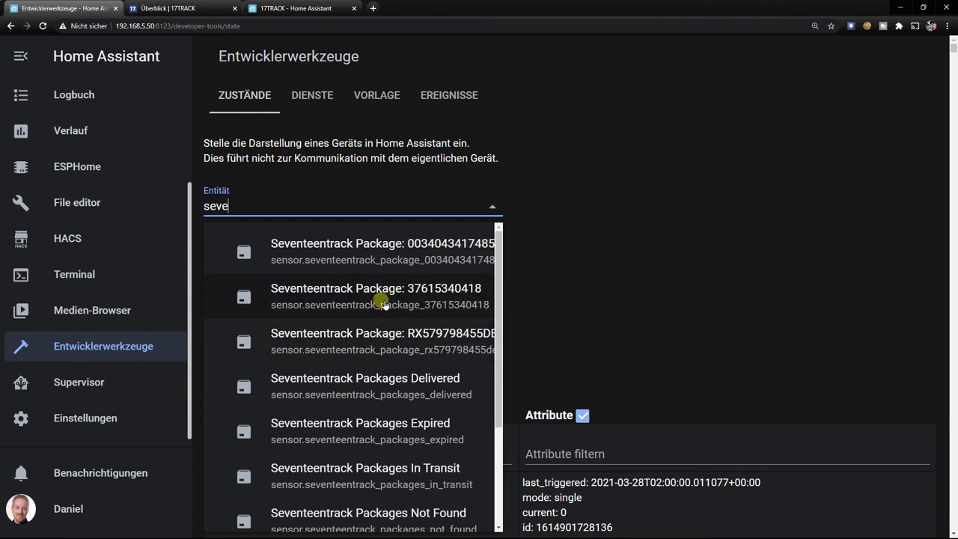
pyautogui.click(382, 303)
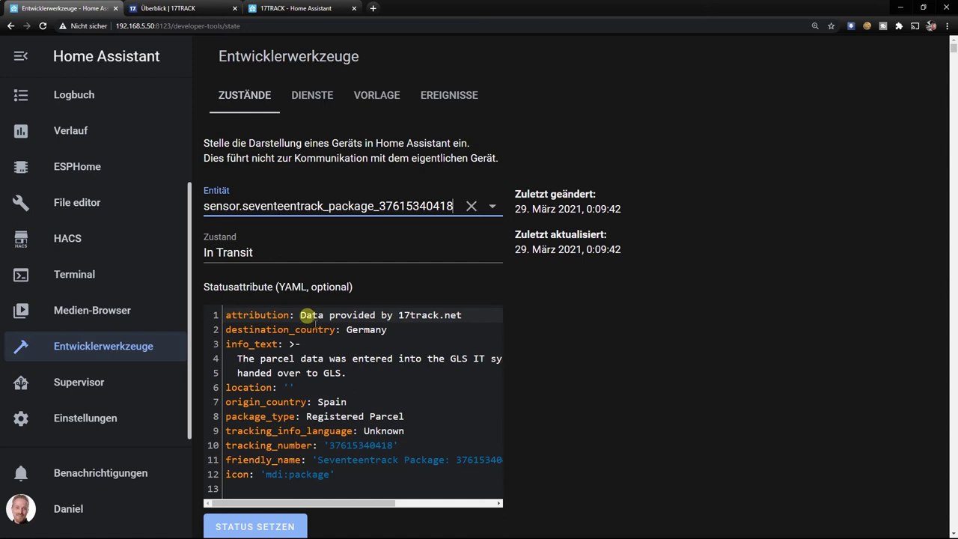
pyautogui.moveTo(299, 315); pyautogui.dragTo(486, 319)
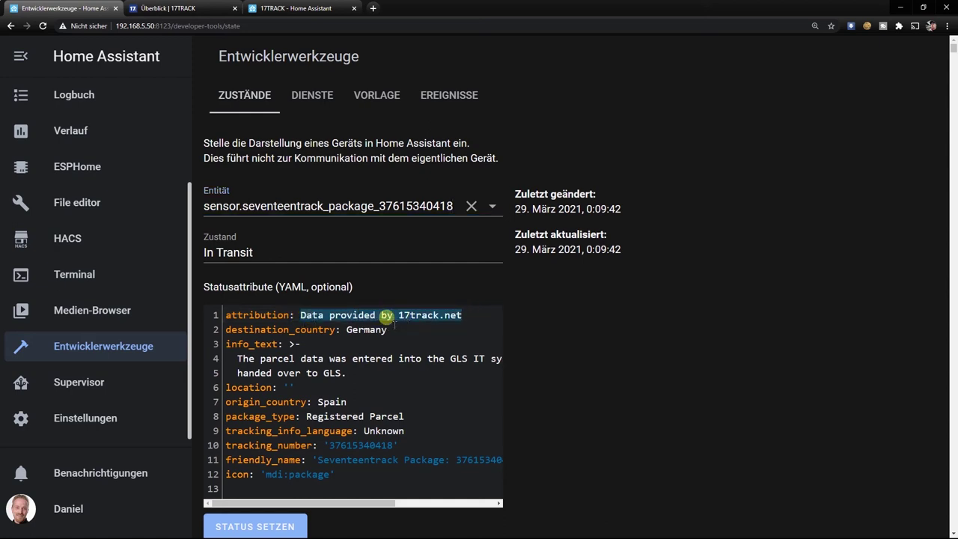
pyautogui.doubleClick(366, 329)
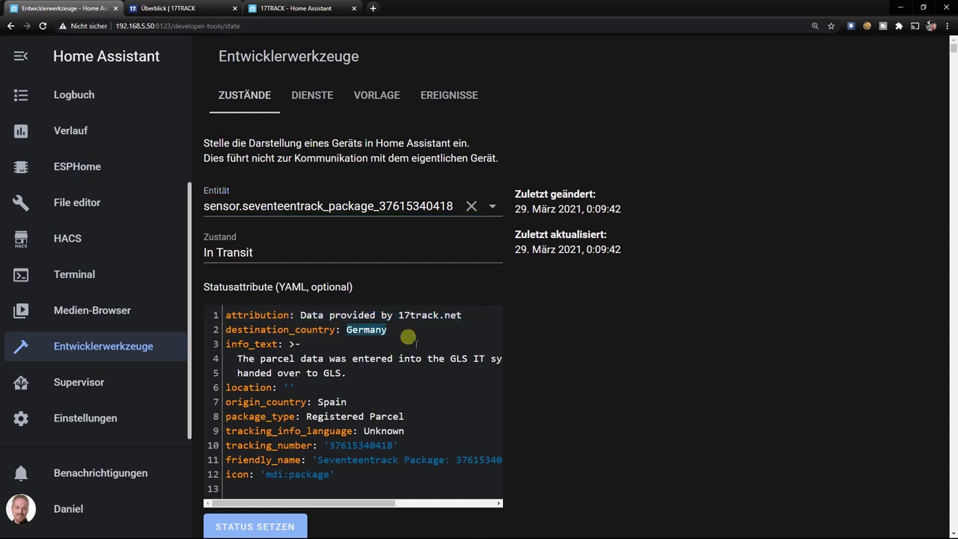
pyautogui.moveTo(236, 358); pyautogui.dragTo(390, 372)
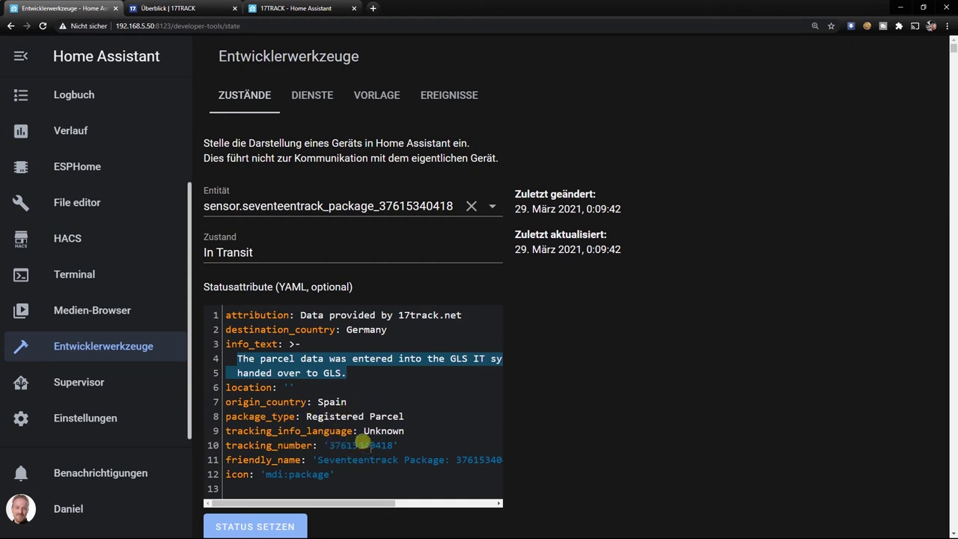
pyautogui.moveTo(319, 459); pyautogui.dragTo(509, 458)
pyautogui.moveTo(363, 503); pyautogui.dragTo(345, 503)
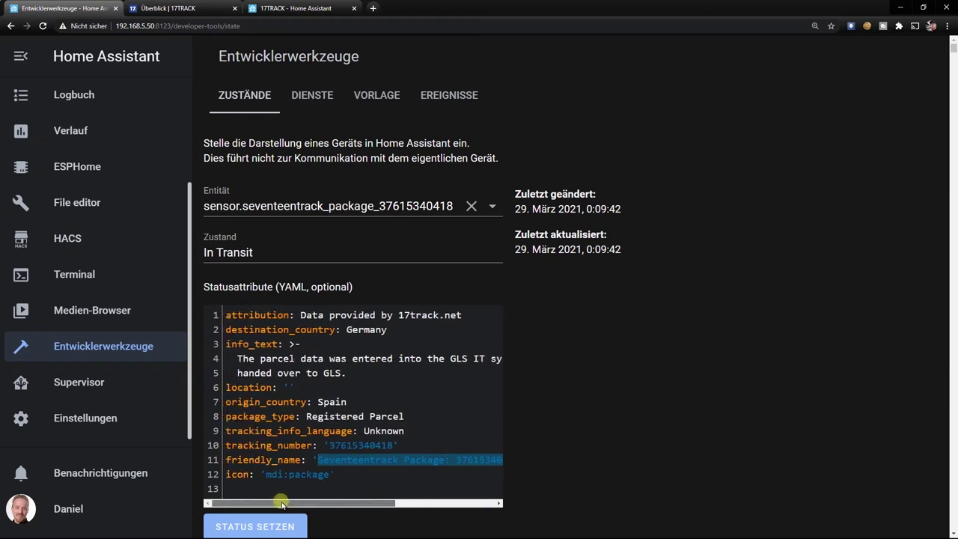
# Step: Trim the entity id to list all seventeentrack sensors, including Delivered, In Transit and Undelivered
pyautogui.moveTo(453, 206); pyautogui.dragTo(325, 206)
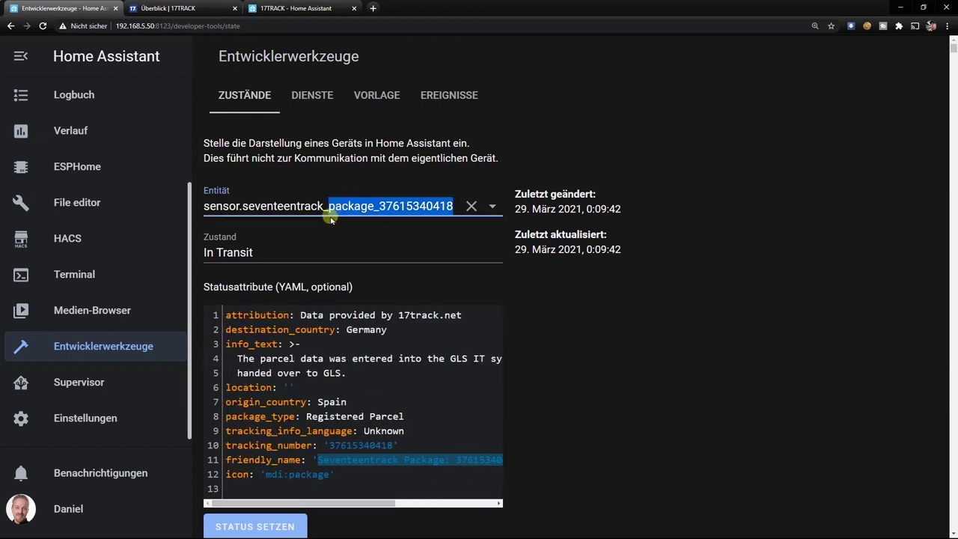
pyautogui.press('BackSpace')
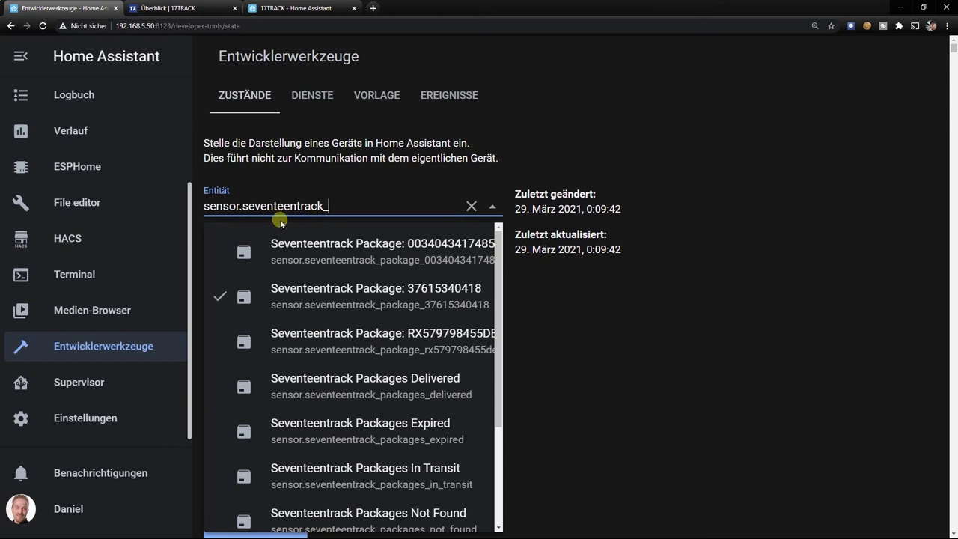
pyautogui.scroll(-3, 384, 380)
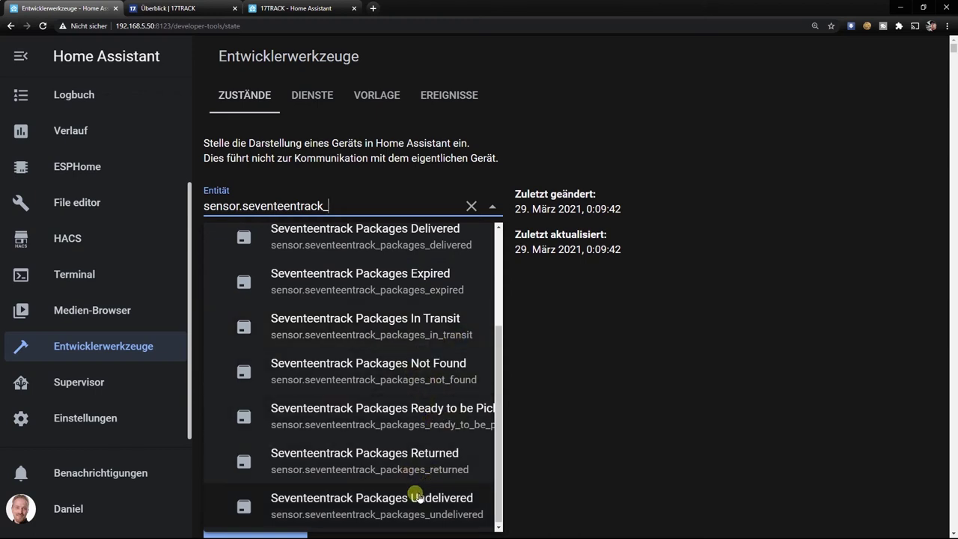
pyautogui.scroll(-1, 419, 494)
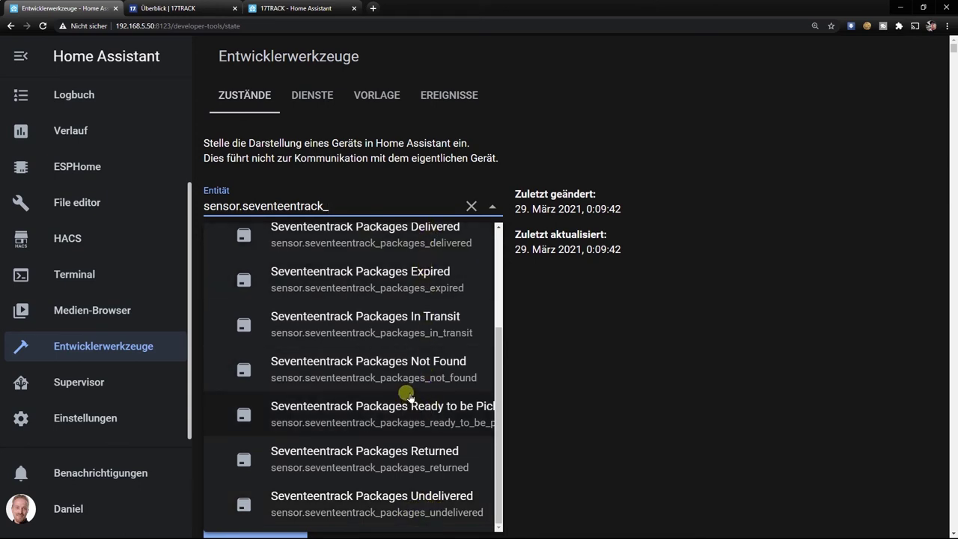
# Step: Show the in-transit packages sensor and highlight its two package entries in the attributes
pyautogui.click(378, 326)
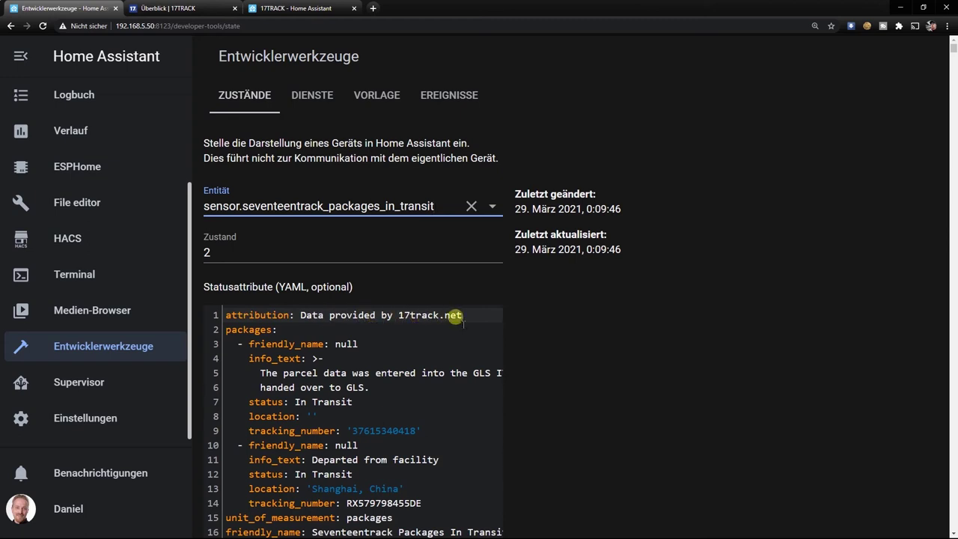
pyautogui.scroll(-1, 463, 320)
pyautogui.doubleClick(227, 279)
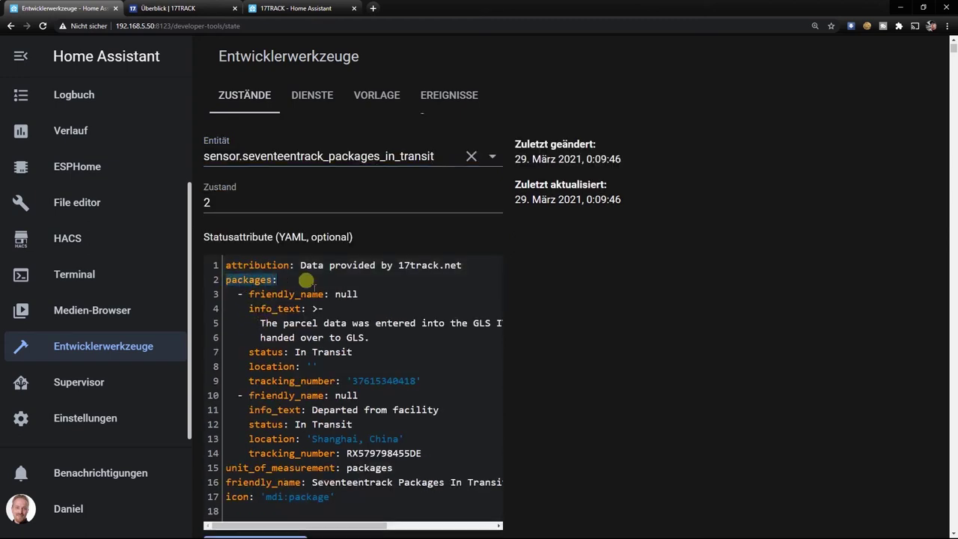
pyautogui.click(225, 294)
pyautogui.moveTo(225, 294); pyautogui.dragTo(212, 465)
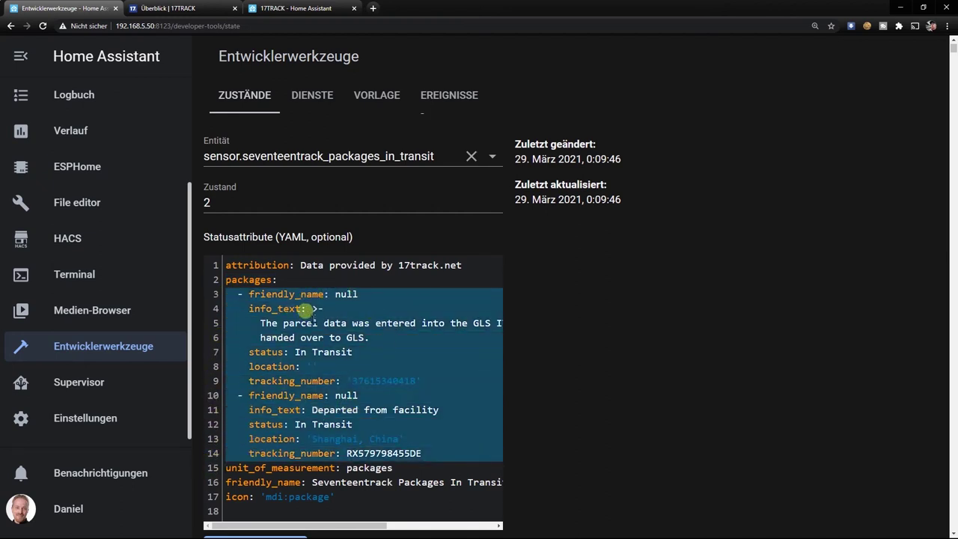
pyautogui.click(235, 294)
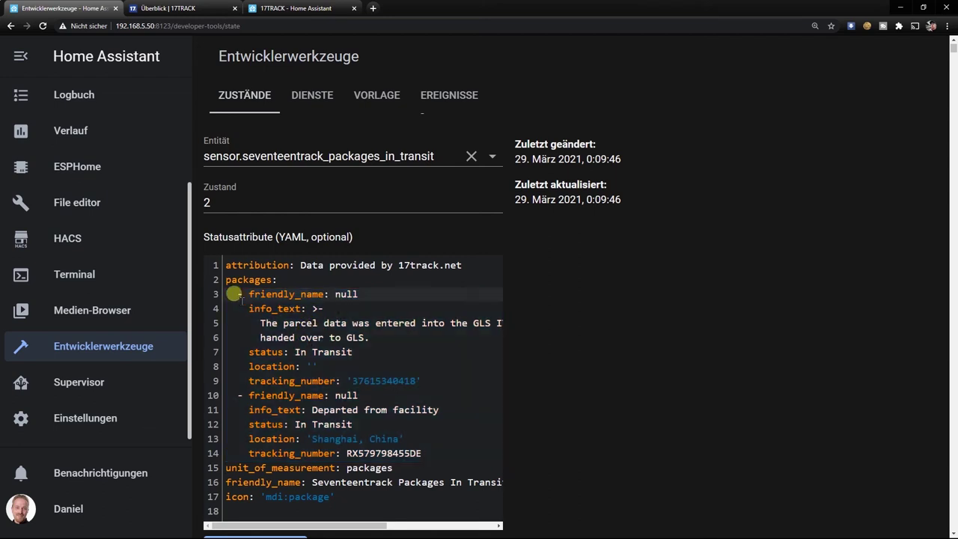
pyautogui.moveTo(226, 295); pyautogui.dragTo(247, 298)
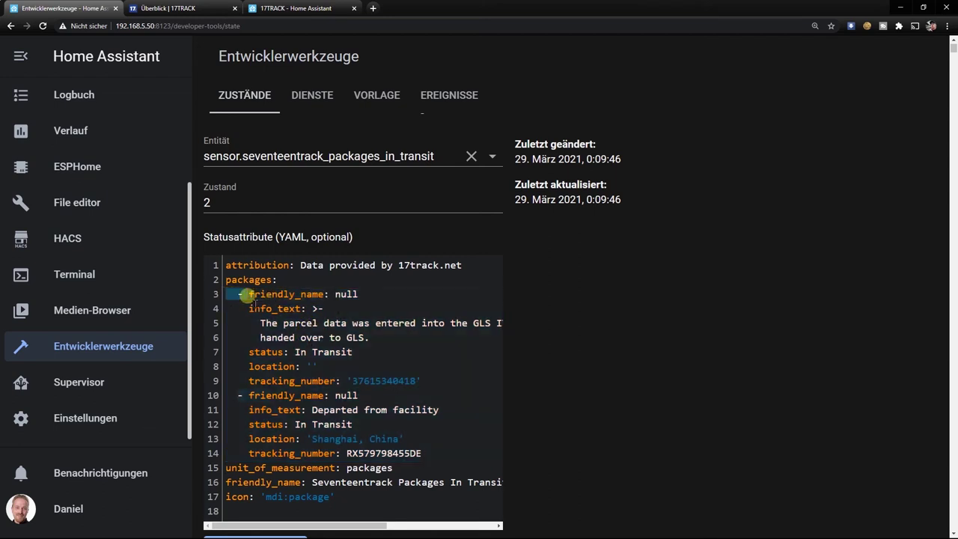
pyautogui.click(240, 296)
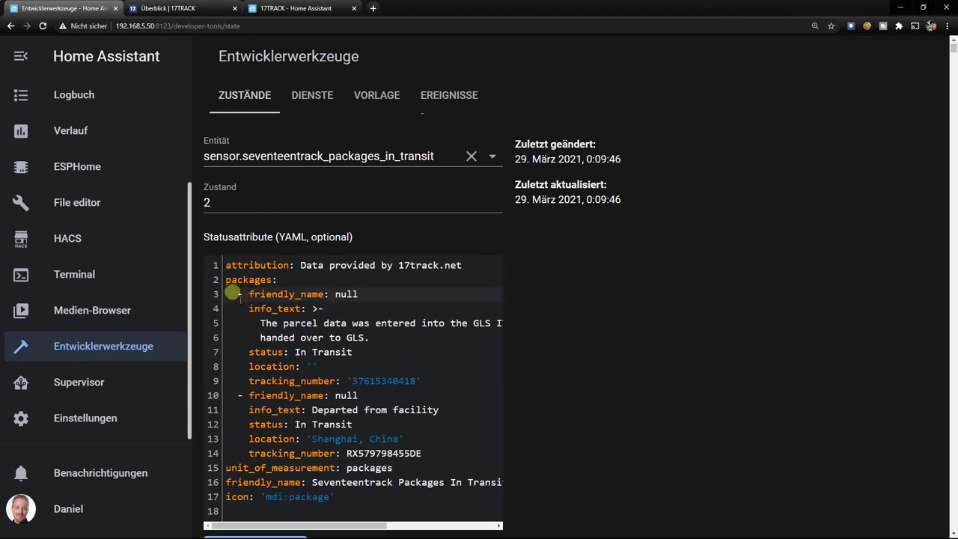
pyautogui.click(238, 394)
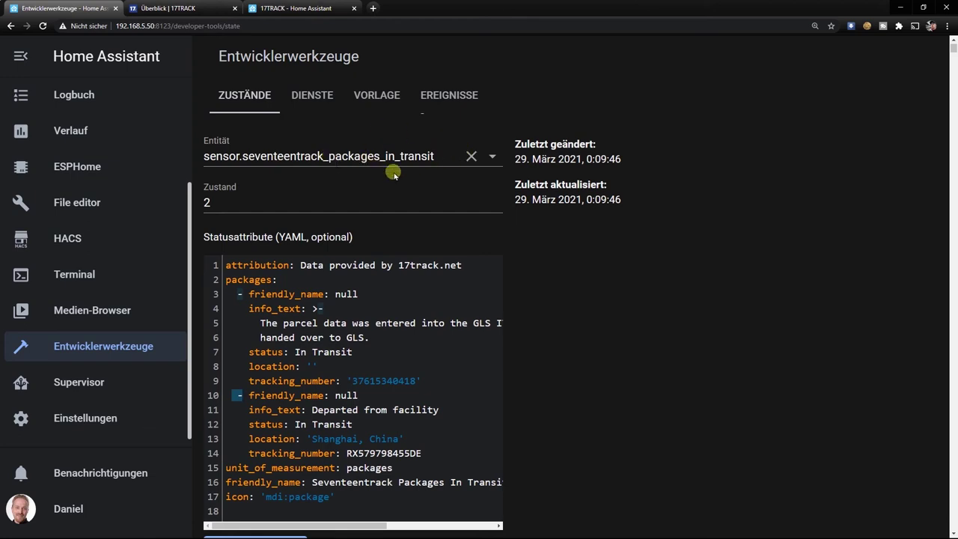
# Step: Switch the entity to sensor.seventeentrack_packages_delivered and highlight its single delivered package entry
pyautogui.moveTo(435, 157); pyautogui.dragTo(381, 157)
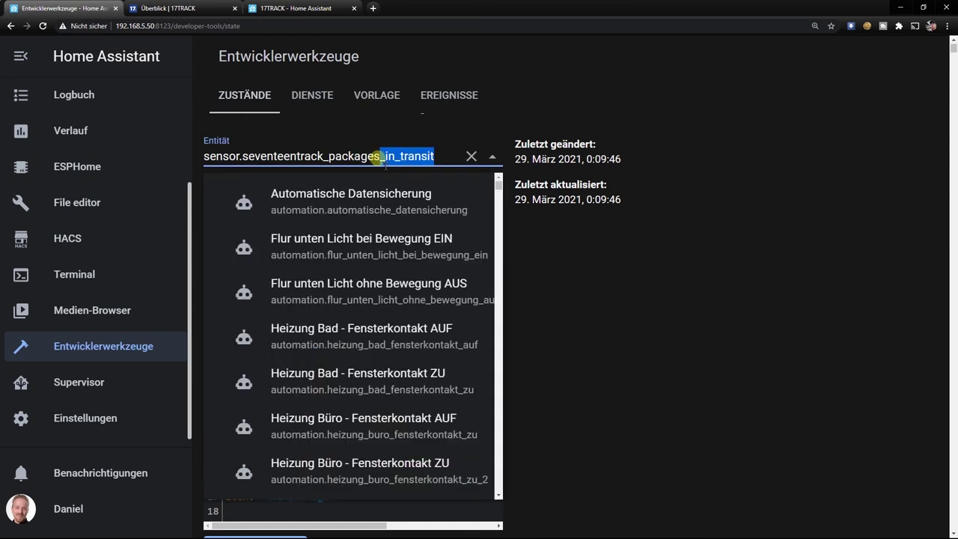
pyautogui.press('BackSpace')
pyautogui.click(430, 200)
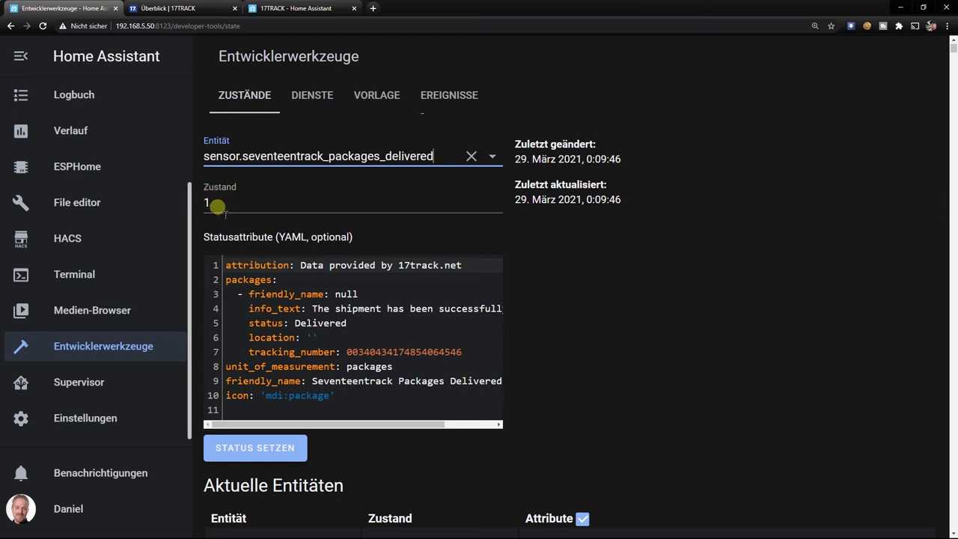
pyautogui.moveTo(224, 293); pyautogui.dragTo(217, 364)
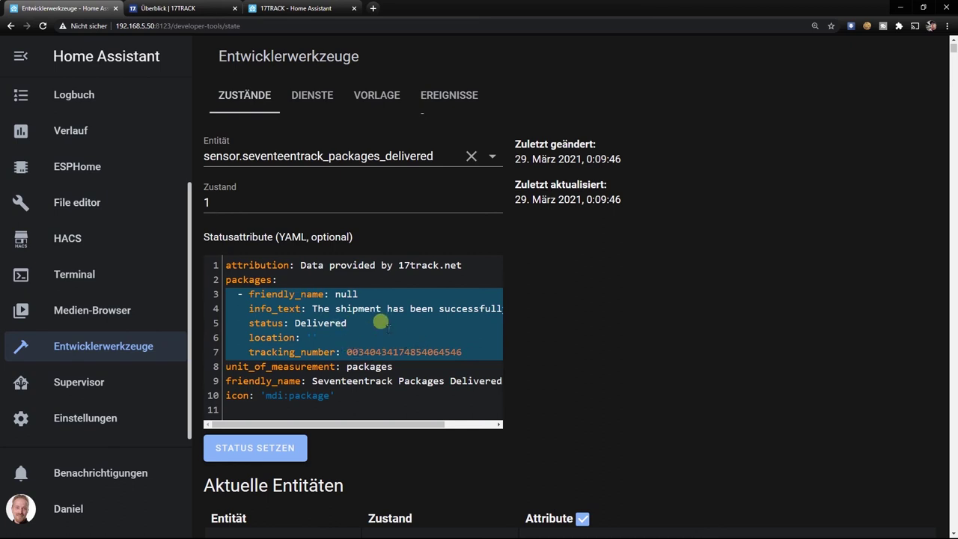
pyautogui.scroll(2, 102, 196)
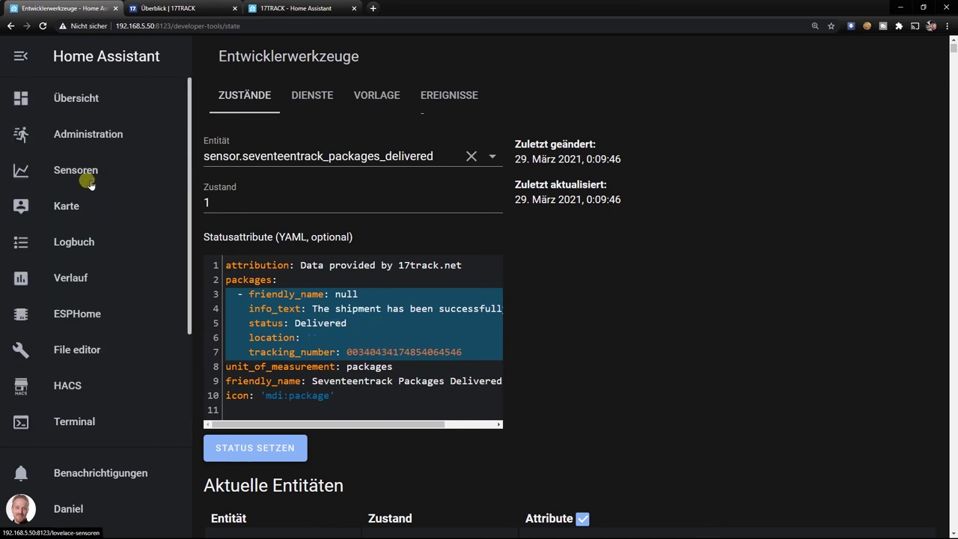
# Step: Put the Pakete dashboard into edit mode and add a Markdown card found by searching 'mar'
pyautogui.click(80, 101)
pyautogui.click(358, 58)
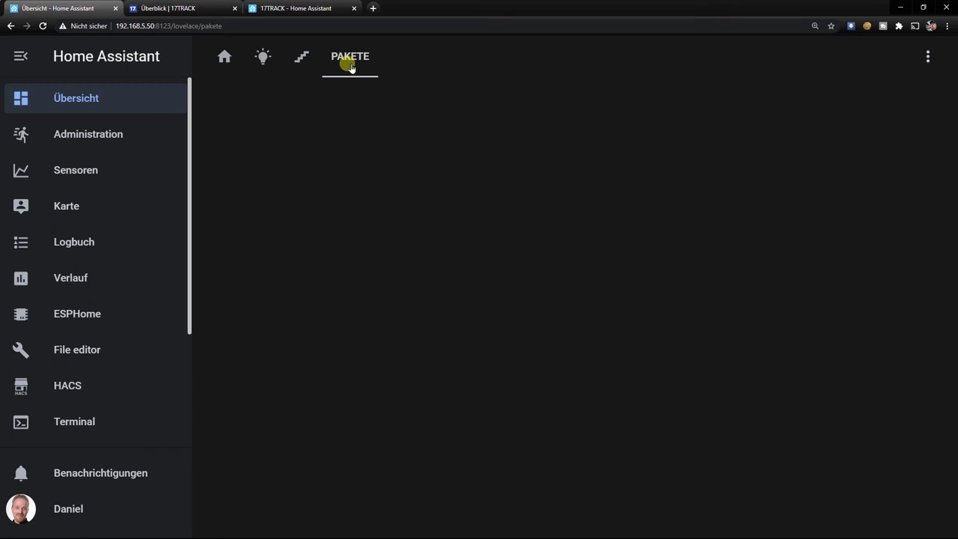
pyautogui.click(927, 56)
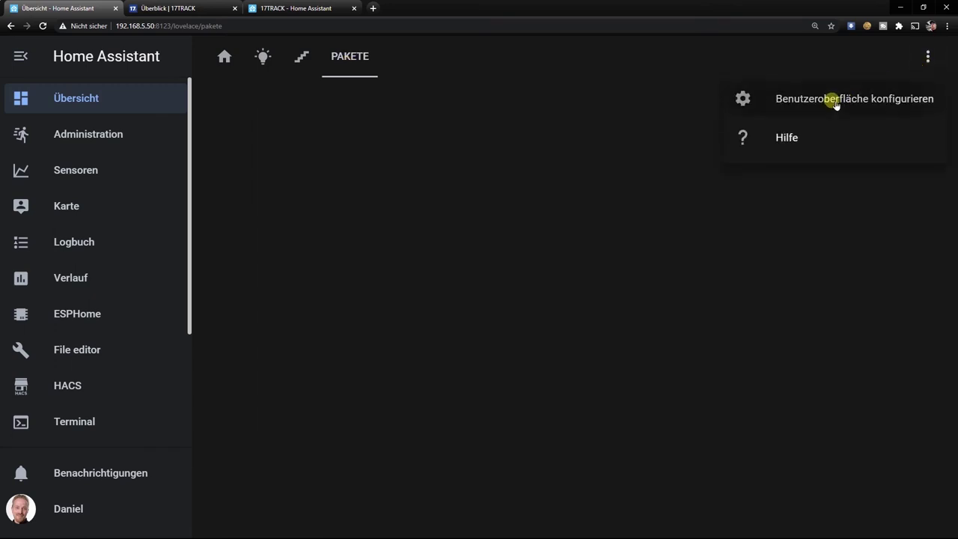
pyautogui.click(834, 102)
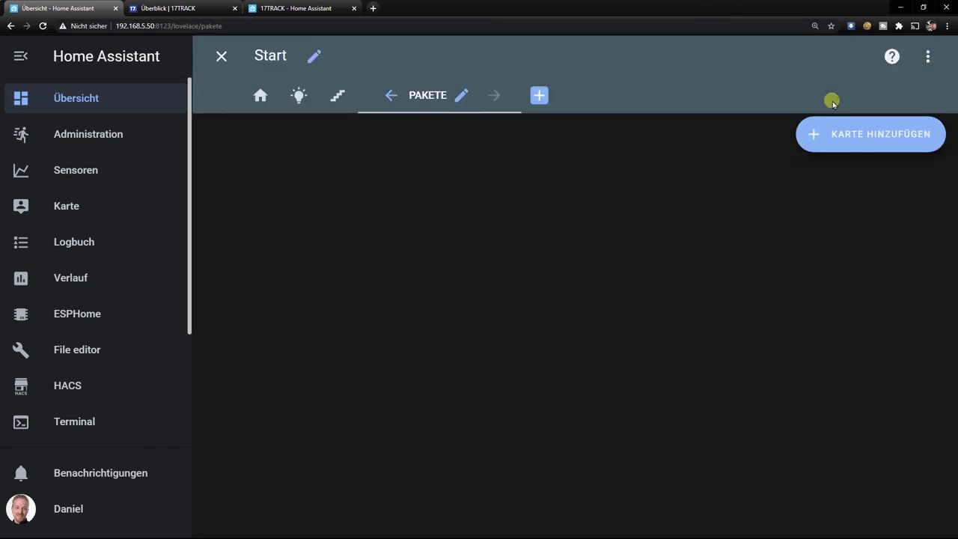
pyautogui.click(869, 138)
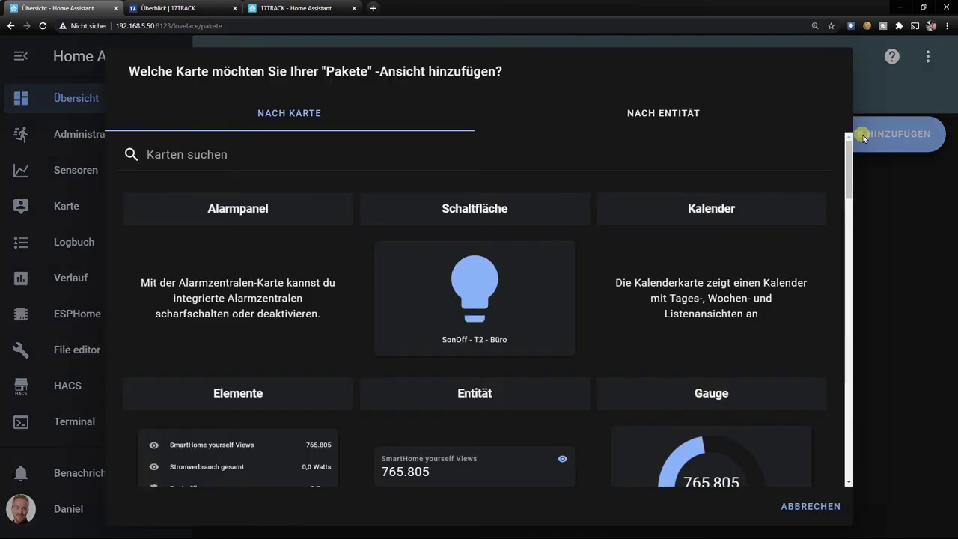
pyautogui.click(183, 159)
pyautogui.write('mak')
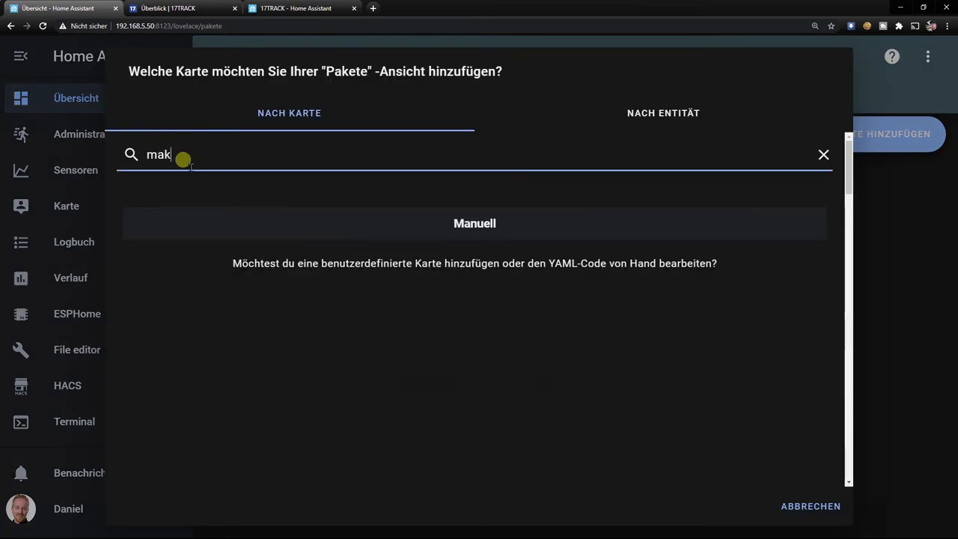
pyautogui.press('BackSpace')
pyautogui.write('r')
pyautogui.click(374, 249)
# Step: Delete the sample content and title the card 'Pakete in Zustellung'
pyautogui.hotkey('ctrl', 'a')
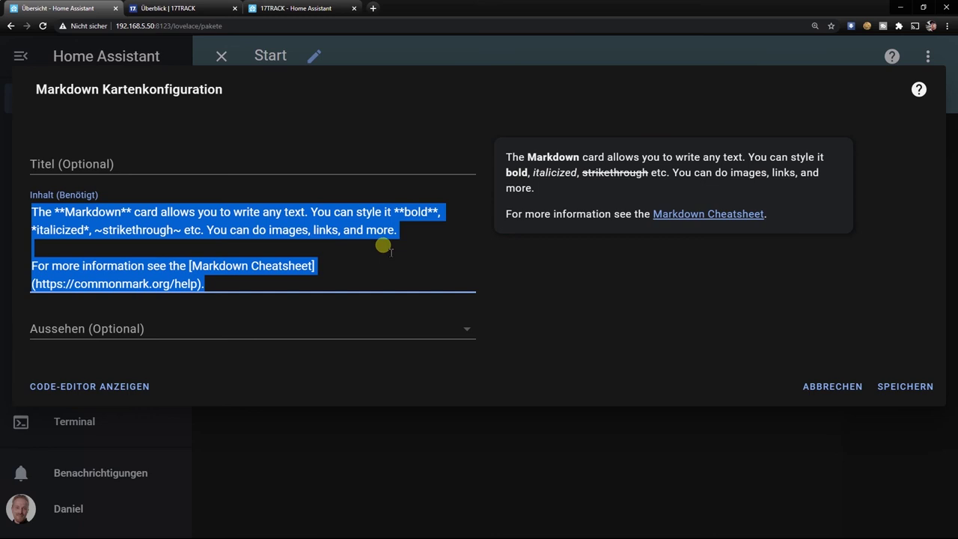
pyautogui.press('BackSpace')
pyautogui.click(236, 160)
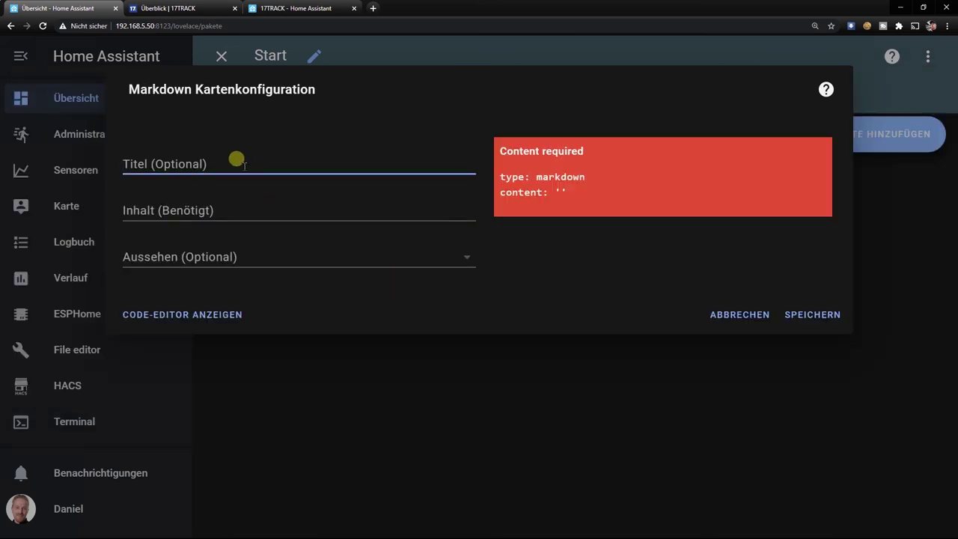
pyautogui.write('Pakete in Zustellung')
pyautogui.press('Tab')
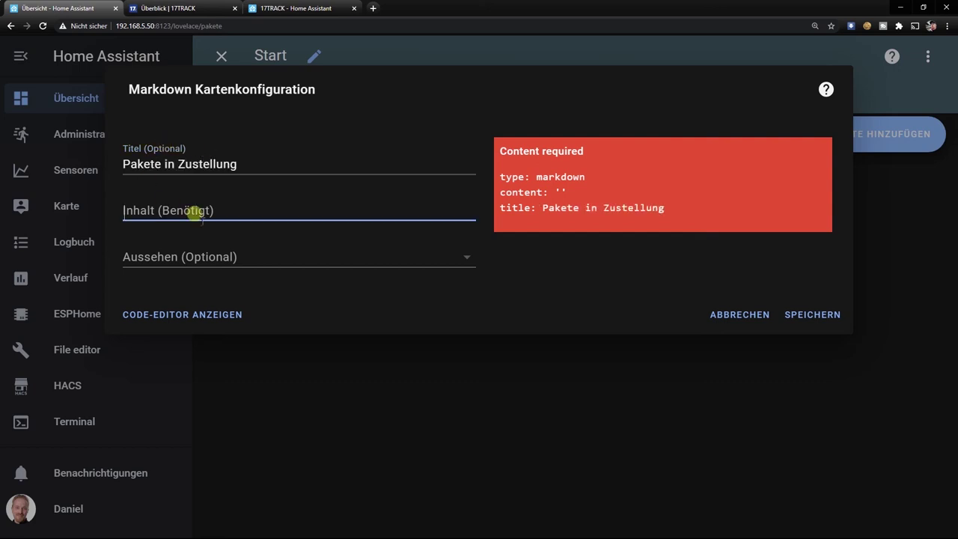
pyautogui.click(290, 11)
# Step: Copy the 17TRACK documentation's example template and paste it into the card's Inhalt field
pyautogui.scroll(-4, 288, 374)
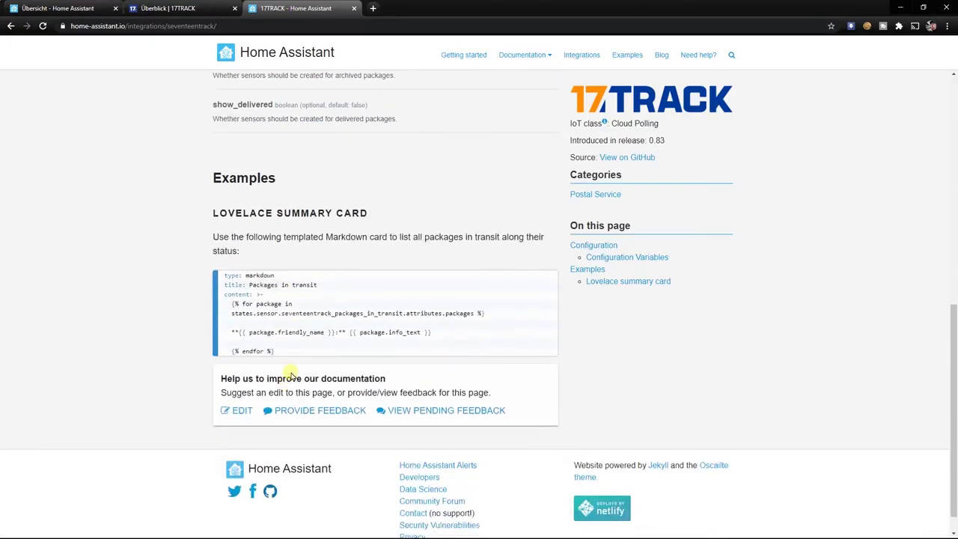
pyautogui.moveTo(279, 354); pyautogui.dragTo(240, 314)
pyautogui.hotkey('ctrl', 'c')
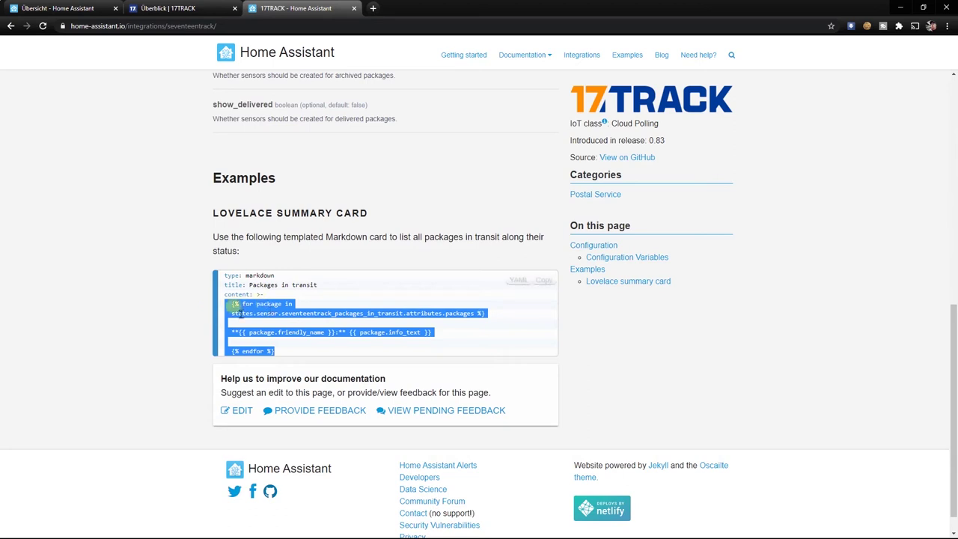
pyautogui.click(60, 8)
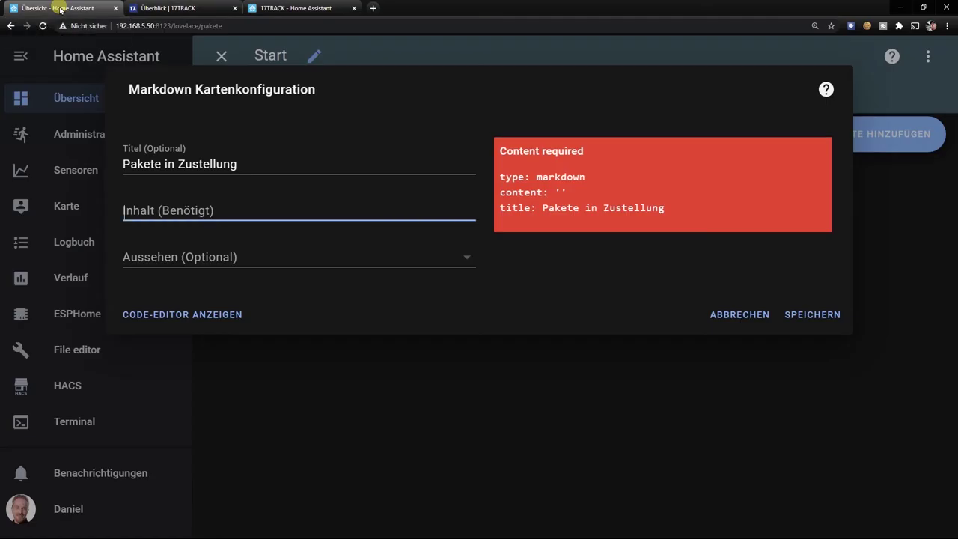
pyautogui.hotkey('ctrl', 'v')
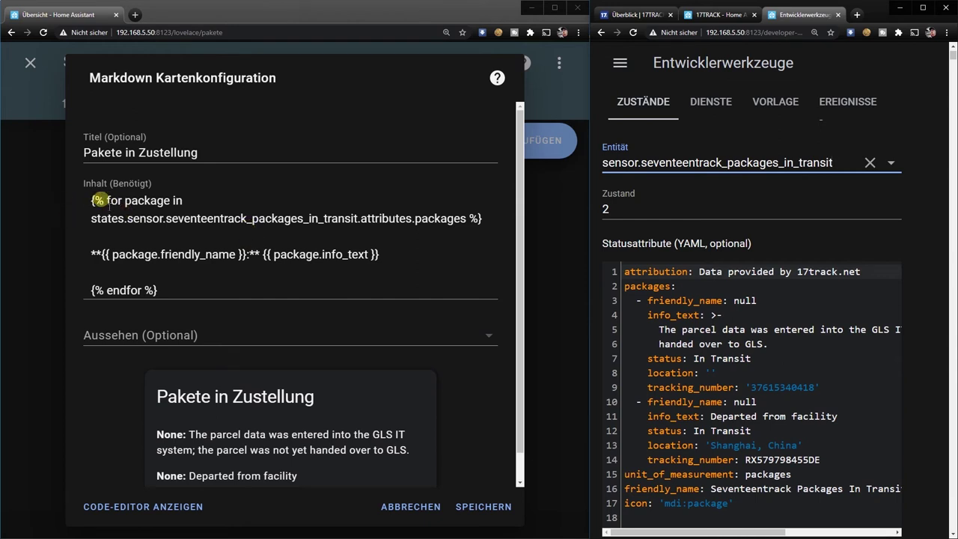
pyautogui.doubleClick(167, 200)
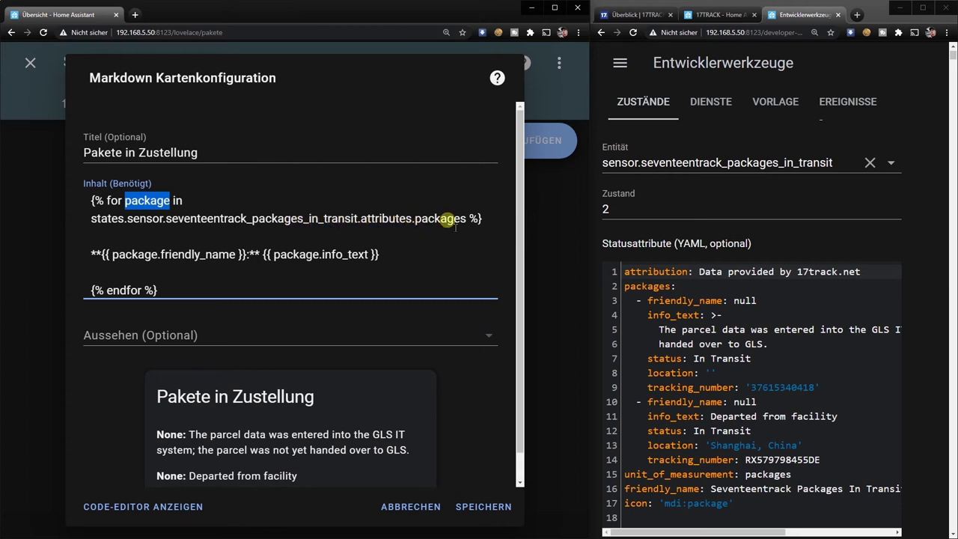
pyautogui.moveTo(359, 218); pyautogui.dragTo(127, 218)
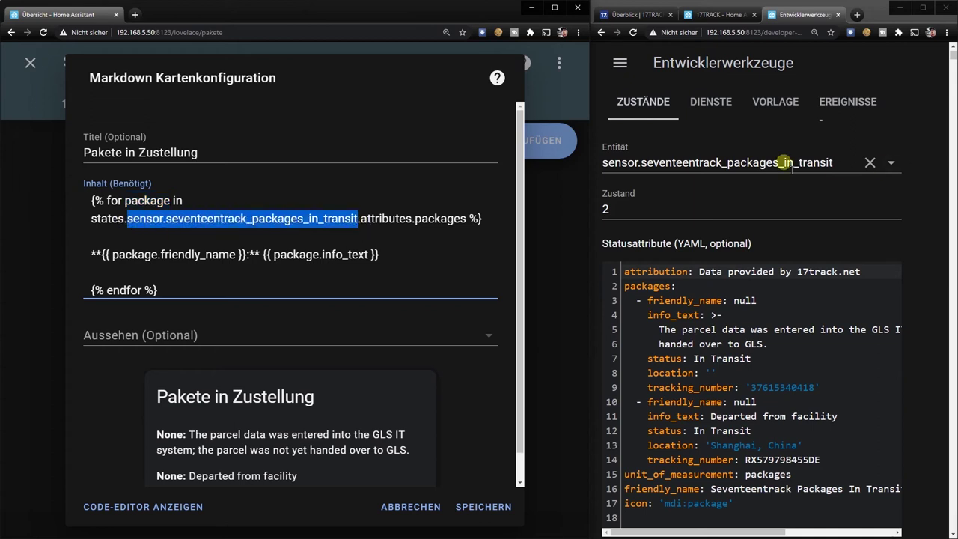
pyautogui.click(383, 218)
pyautogui.doubleClick(383, 218)
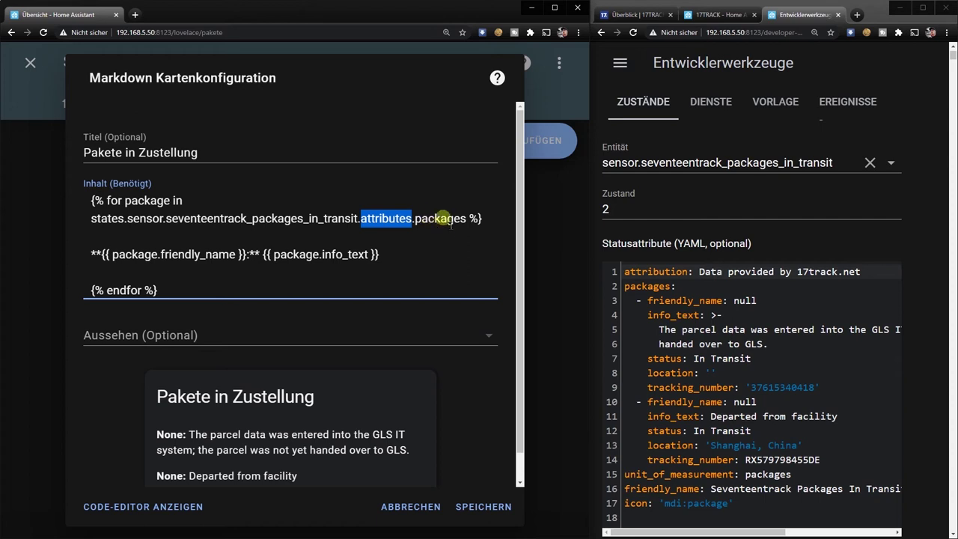
pyautogui.doubleClick(440, 219)
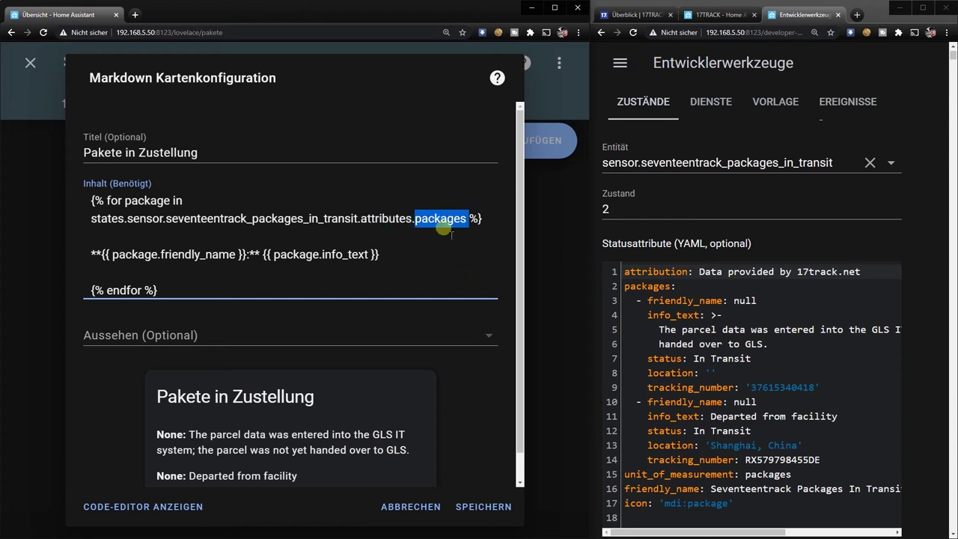
pyautogui.click(644, 288)
pyautogui.click(648, 300)
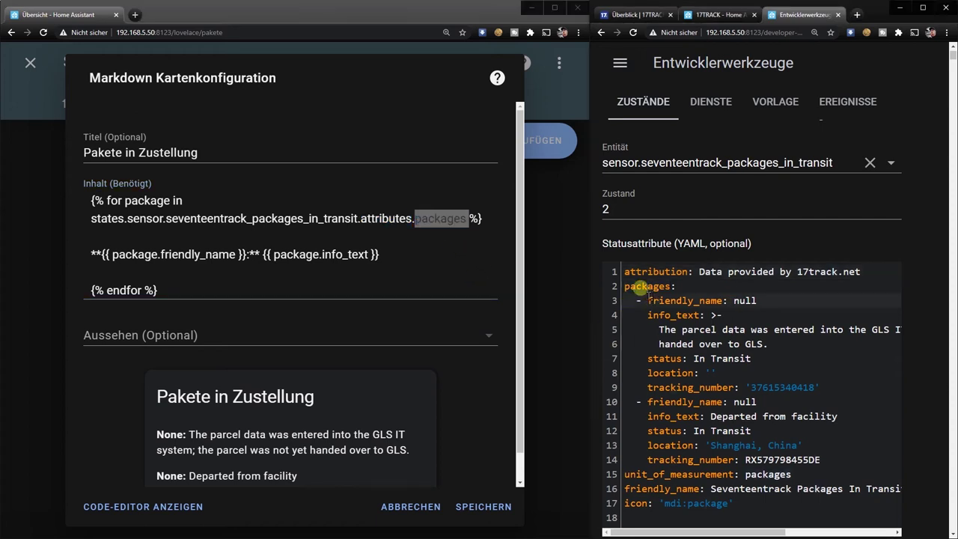
pyautogui.moveTo(625, 300); pyautogui.dragTo(883, 459)
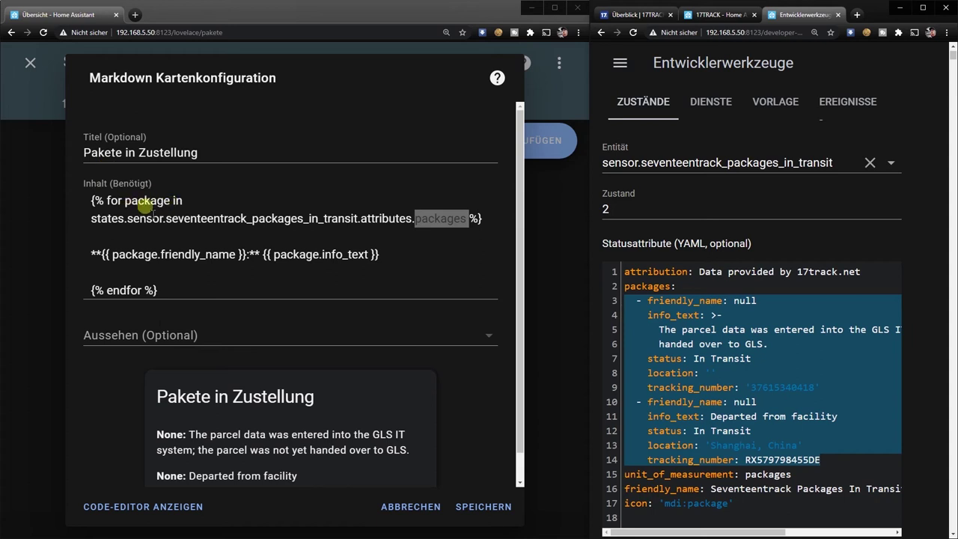
pyautogui.click(642, 315)
pyautogui.moveTo(625, 301); pyautogui.dragTo(599, 469)
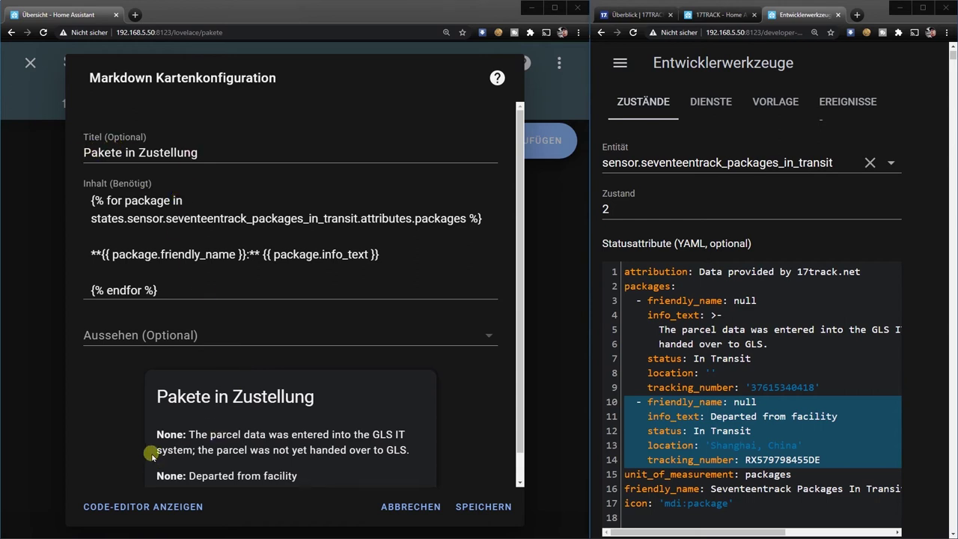
pyautogui.moveTo(158, 432); pyautogui.dragTo(150, 463)
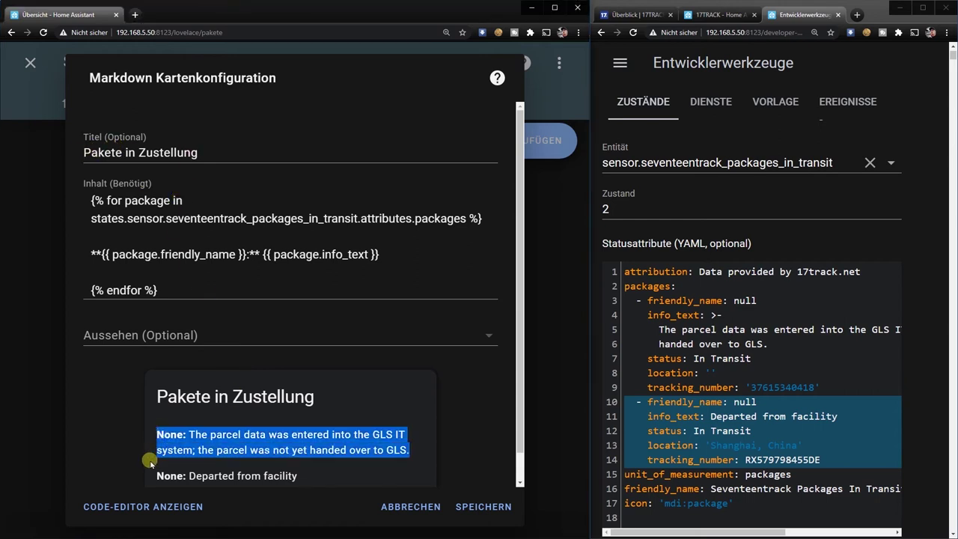
pyautogui.tripleClick(161, 475)
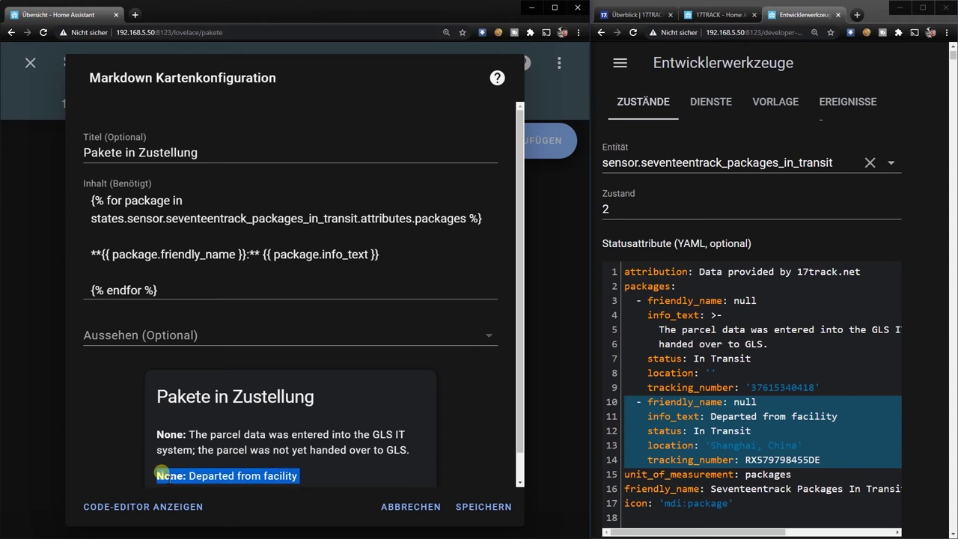
pyautogui.moveTo(153, 435); pyautogui.dragTo(404, 449)
pyautogui.moveTo(92, 255); pyautogui.dragTo(380, 250)
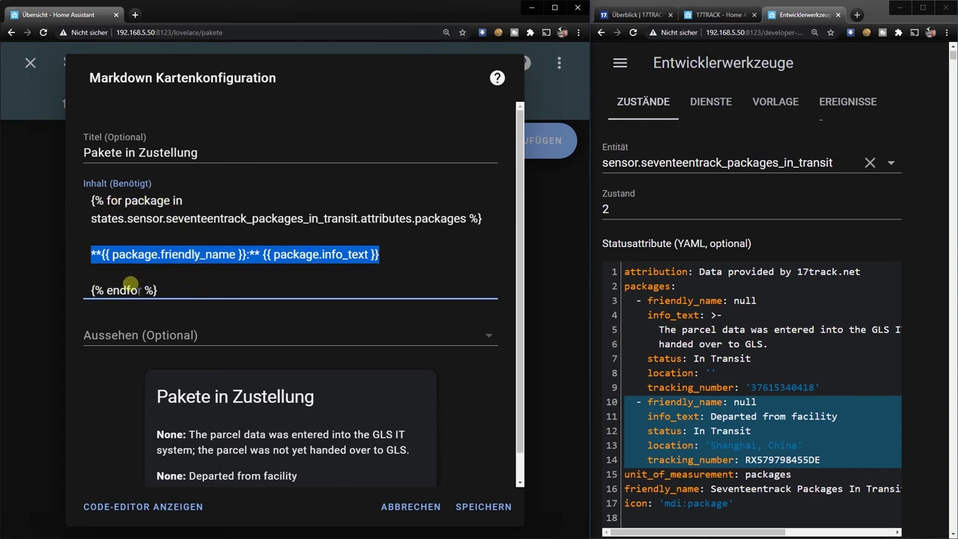
pyautogui.click(89, 253)
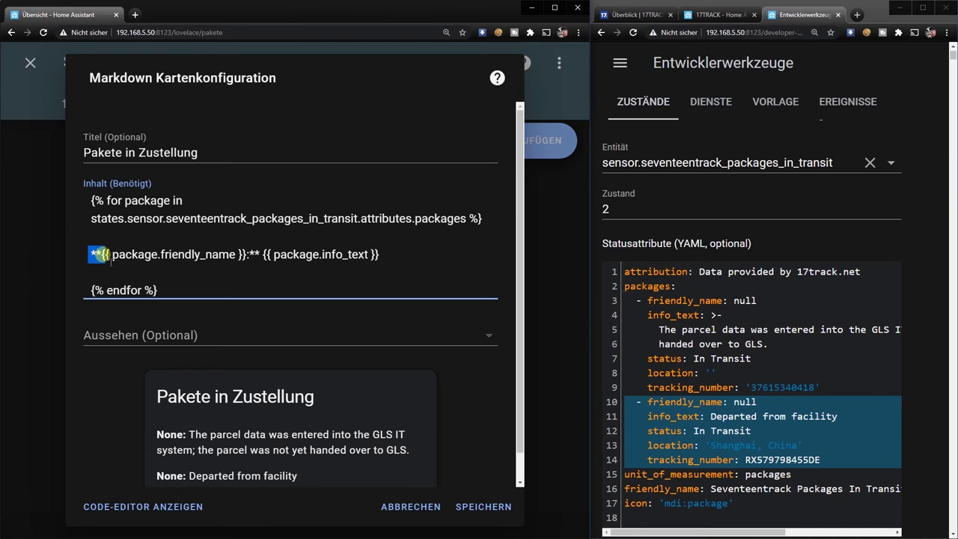
pyautogui.moveTo(93, 261); pyautogui.dragTo(109, 256)
pyautogui.moveTo(249, 256); pyautogui.dragTo(264, 256)
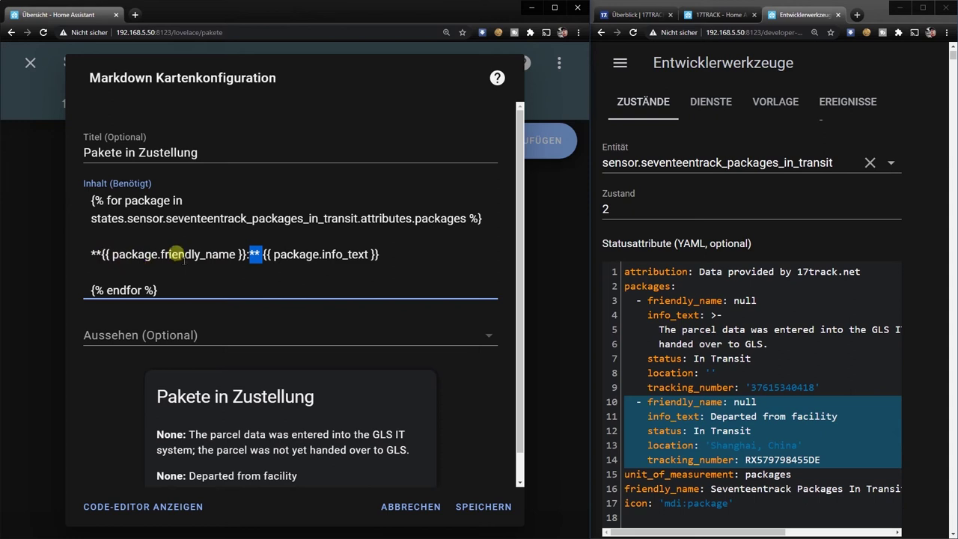
pyautogui.doubleClick(138, 255)
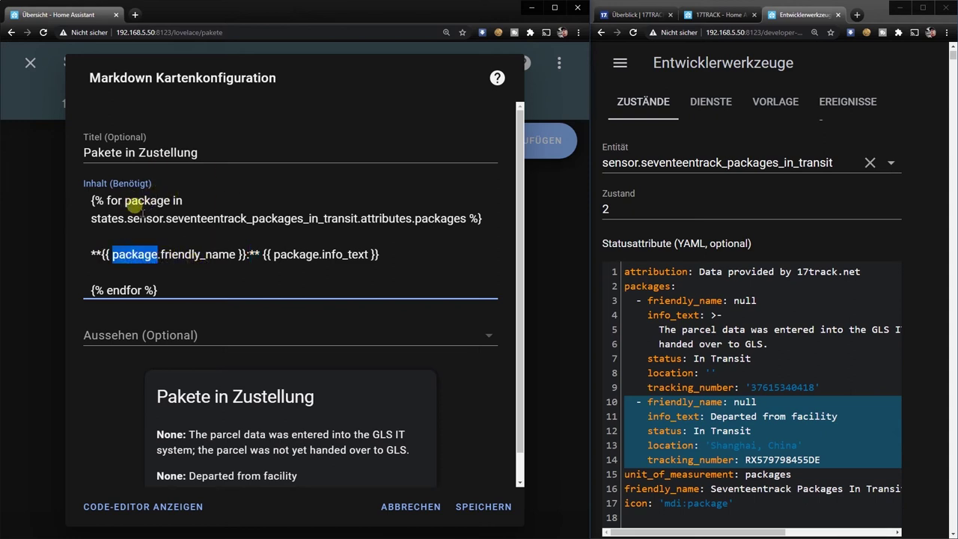
pyautogui.doubleClick(198, 254)
pyautogui.moveTo(624, 300); pyautogui.dragTo(617, 397)
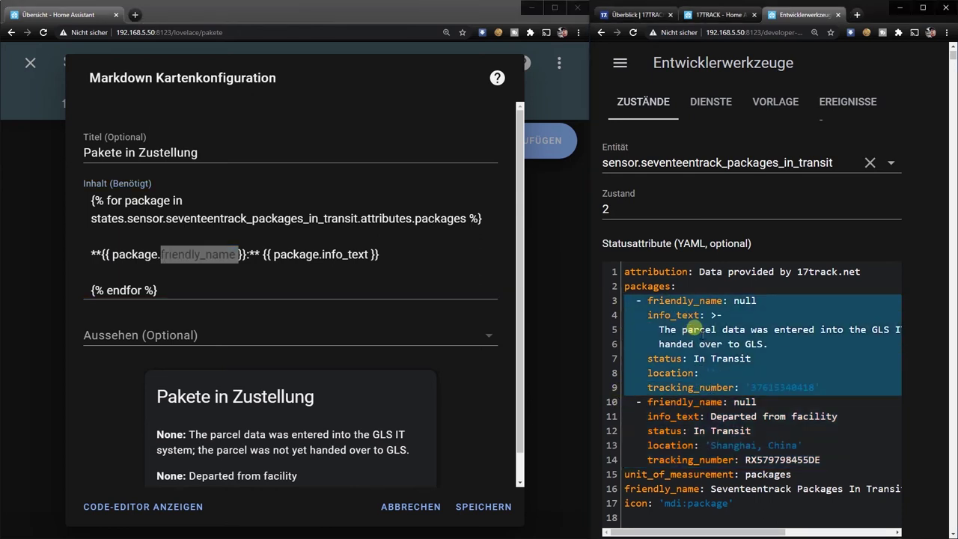
pyautogui.doubleClick(677, 300)
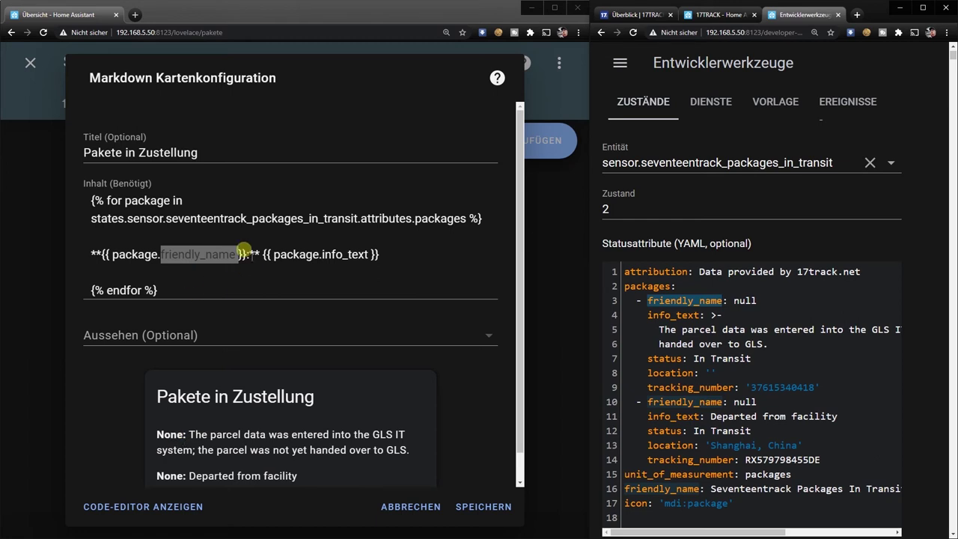
pyautogui.moveTo(266, 255); pyautogui.dragTo(399, 254)
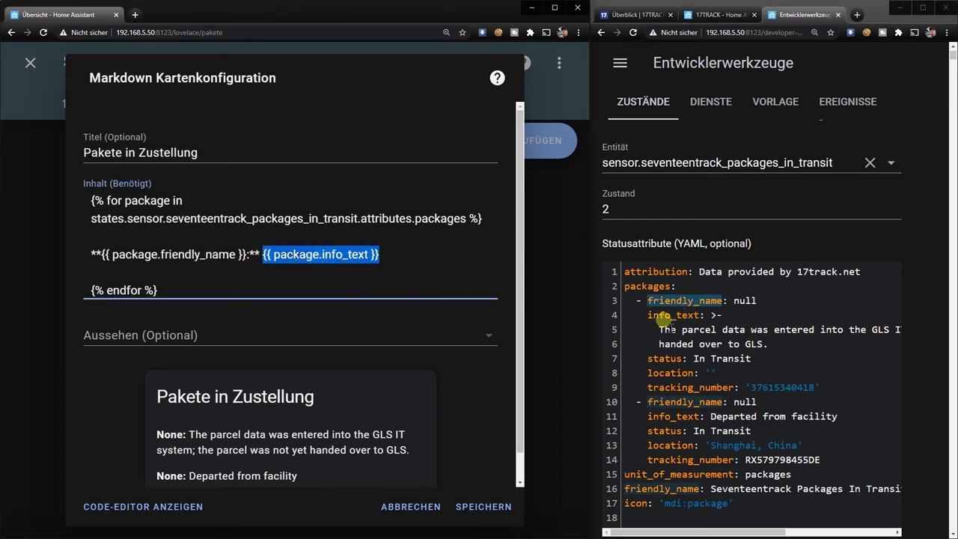
pyautogui.doubleClick(670, 315)
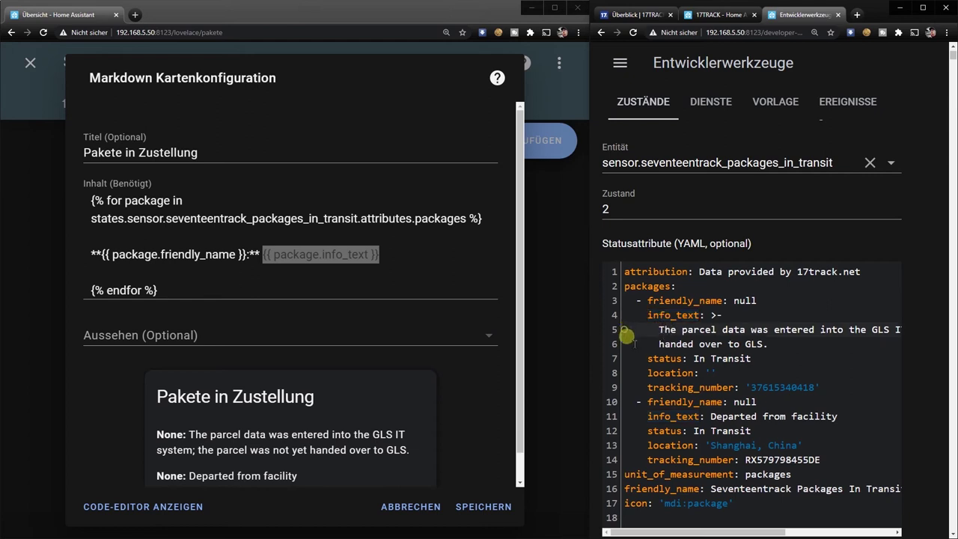
pyautogui.moveTo(625, 330); pyautogui.dragTo(621, 353)
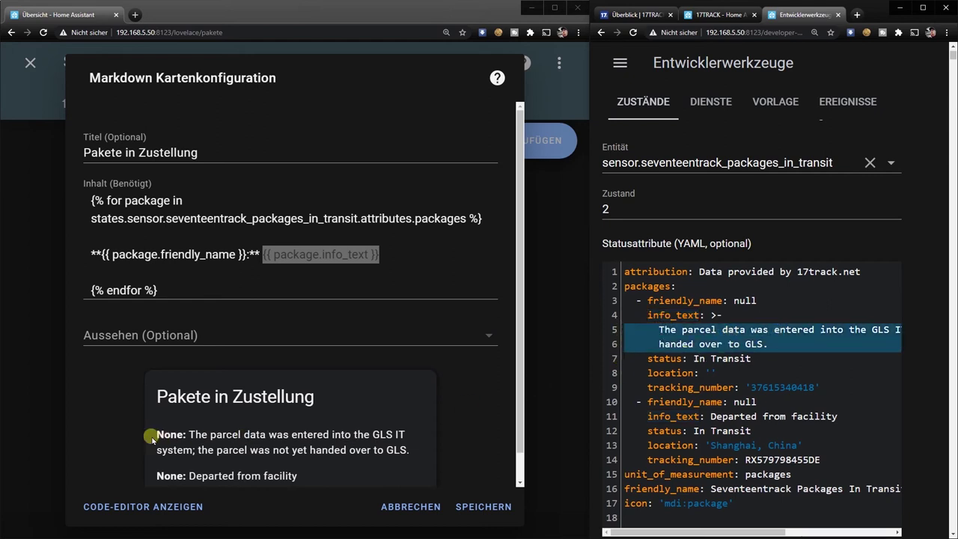
pyautogui.moveTo(189, 434); pyautogui.dragTo(424, 453)
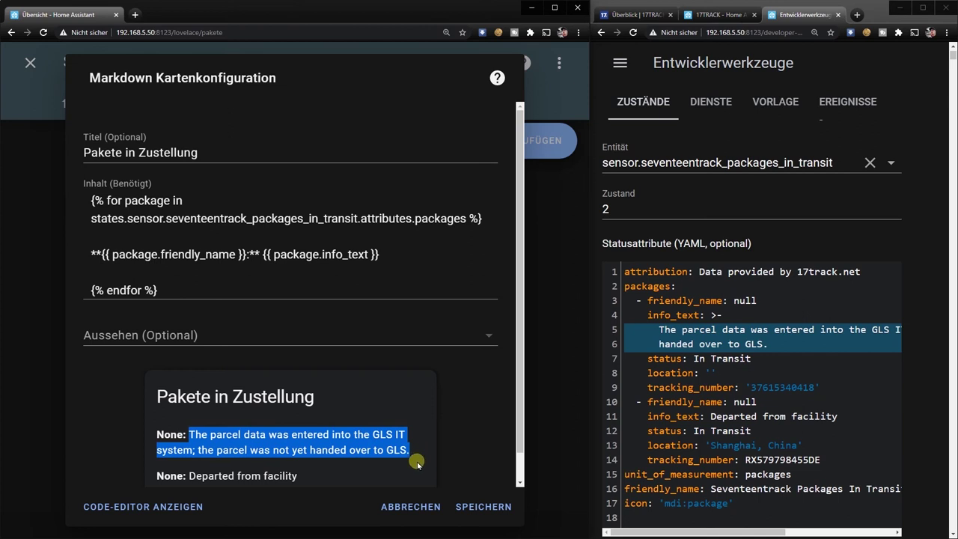
pyautogui.click(739, 365)
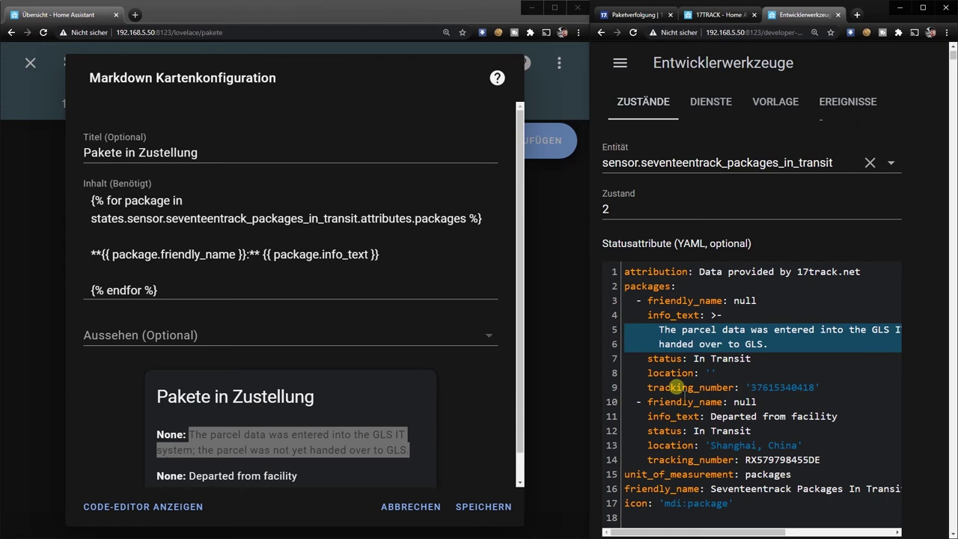
pyautogui.doubleClick(677, 387)
pyautogui.hotkey('ctrl', 'c')
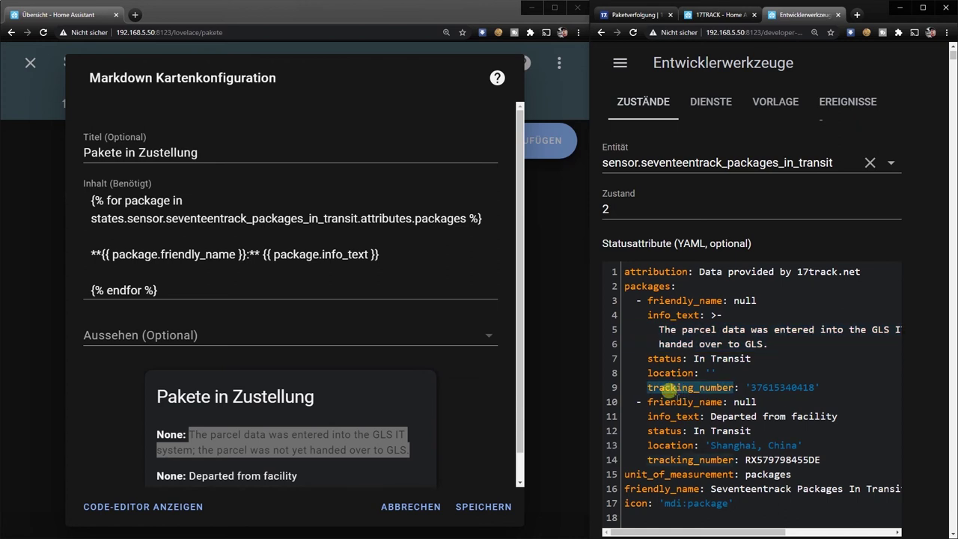
# Step: Replace friendly_name with tracking_number in the template and save the Pakete in Zustellung card
pyautogui.doubleClick(189, 253)
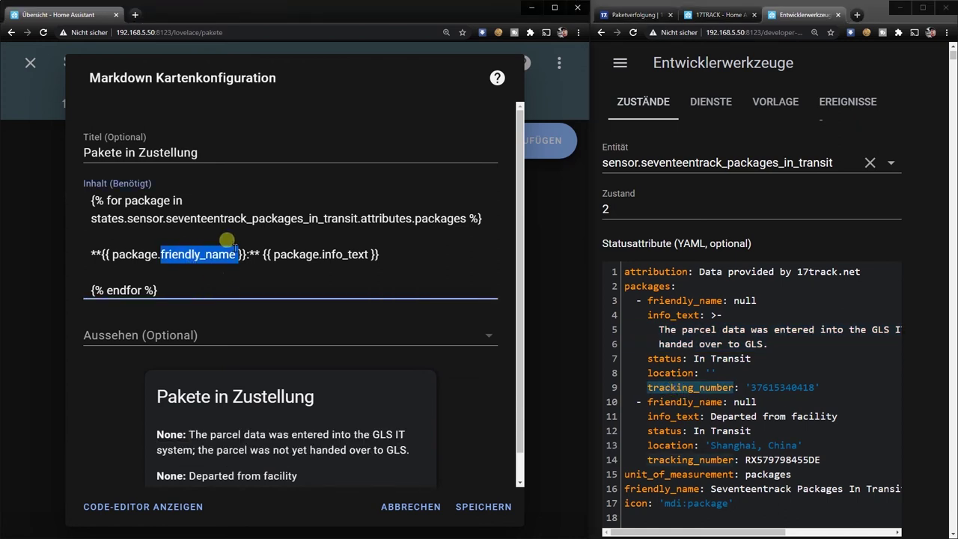
pyautogui.hotkey('ctrl', 'v')
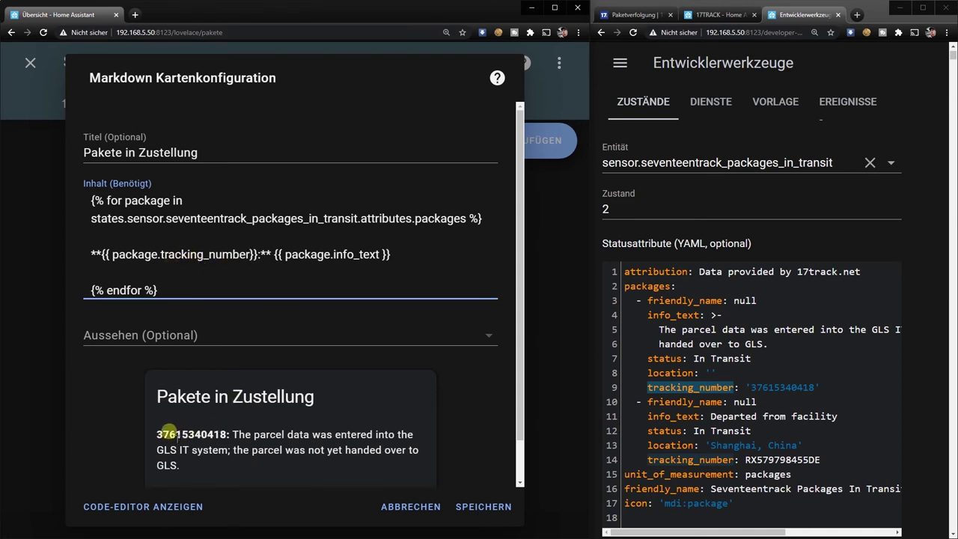
pyautogui.scroll(-1, 168, 433)
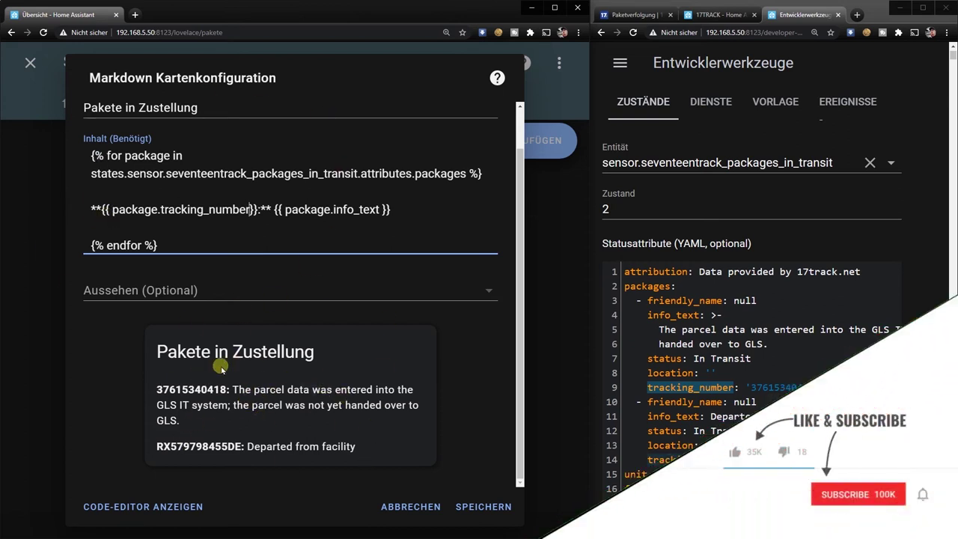
pyautogui.click(485, 508)
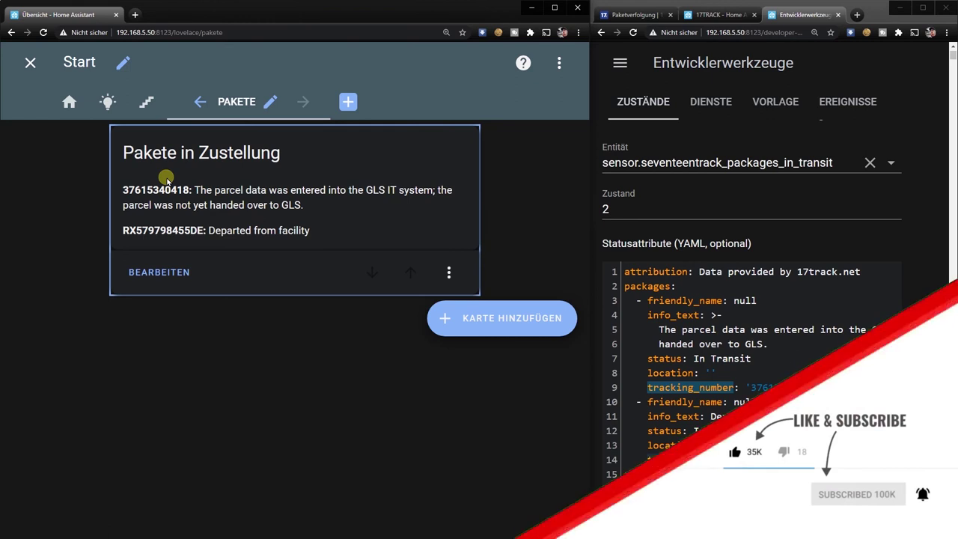
# Step: Duplicate the in-transit card and copy the sensor.seventeentrack_packages_delivered entity id
pyautogui.click(449, 272)
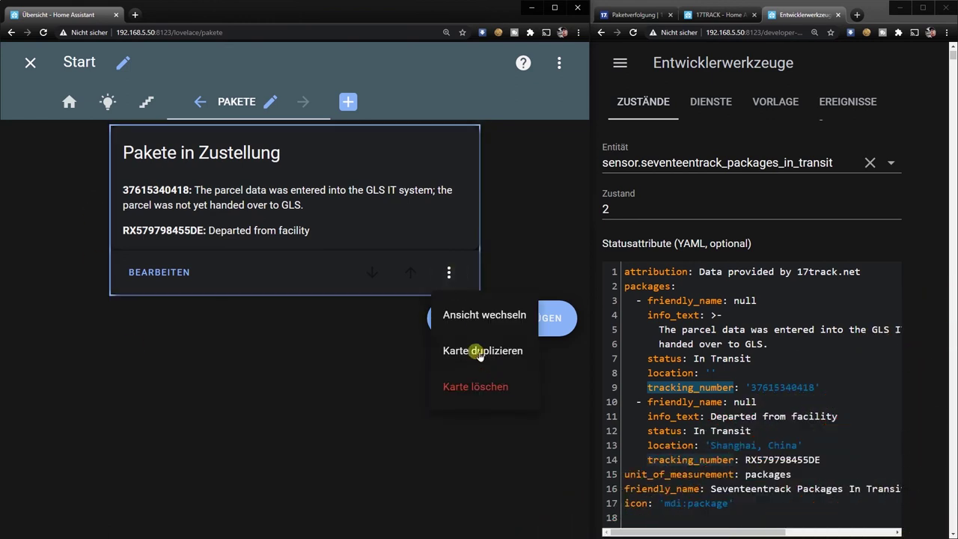
pyautogui.click(479, 355)
pyautogui.moveTo(724, 163); pyautogui.dragTo(889, 164)
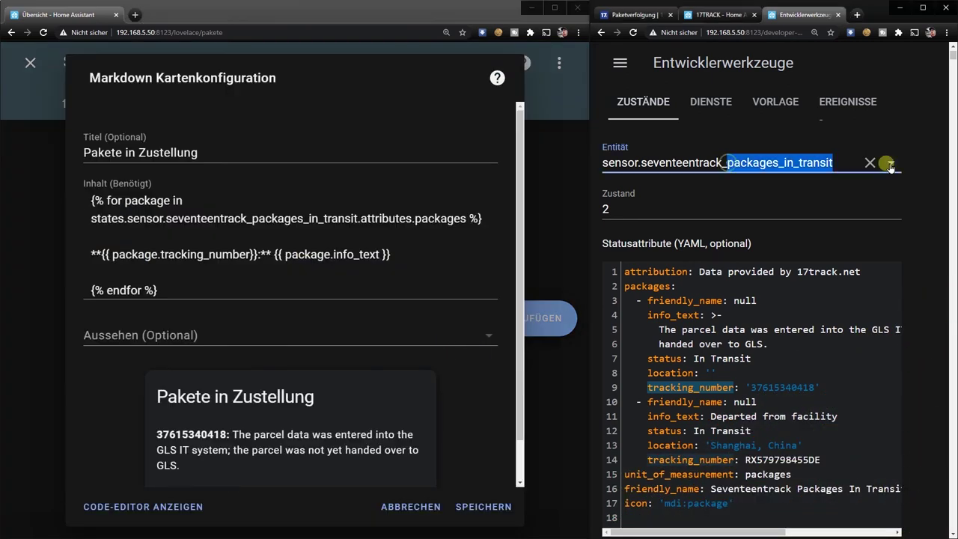
pyautogui.press('BackSpace')
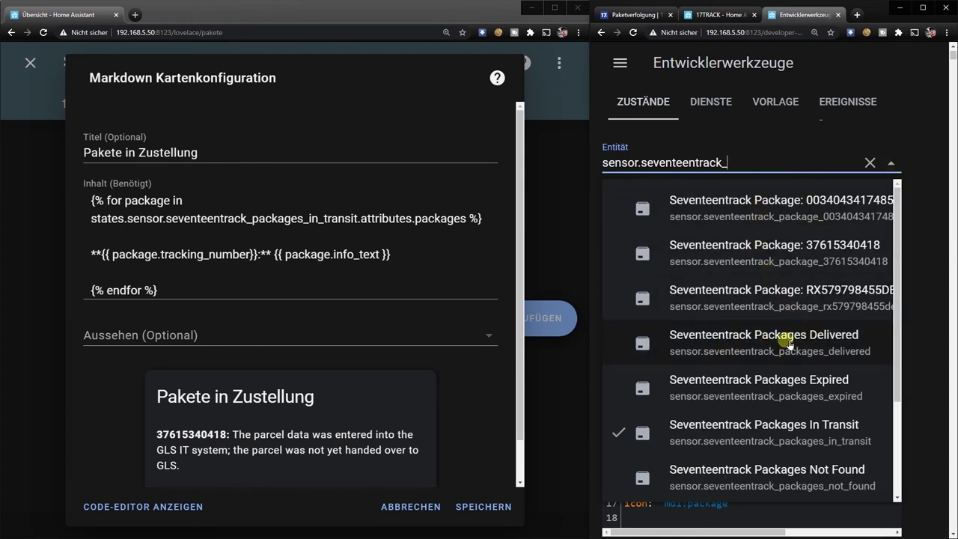
pyautogui.click(827, 342)
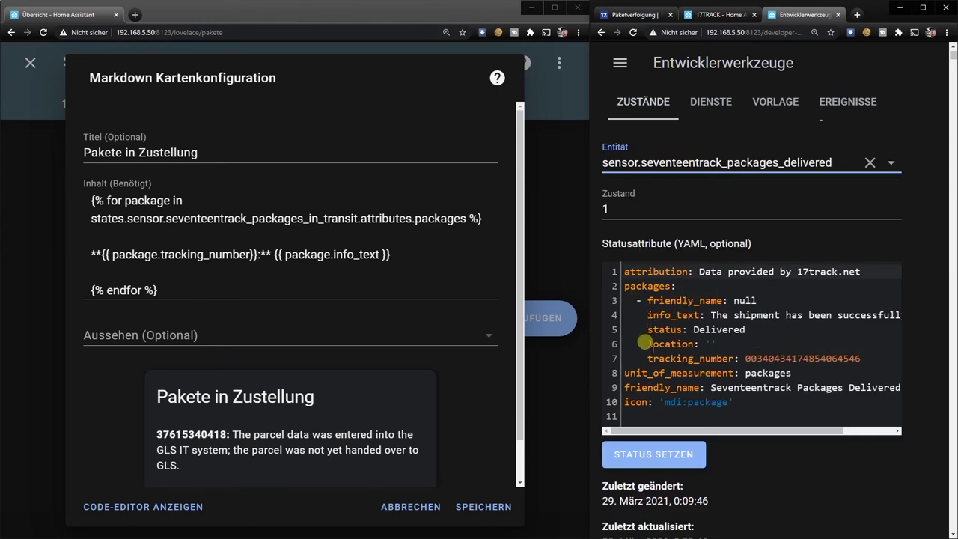
pyautogui.tripleClick(842, 162)
pyautogui.hotkey('ctrl', 'c')
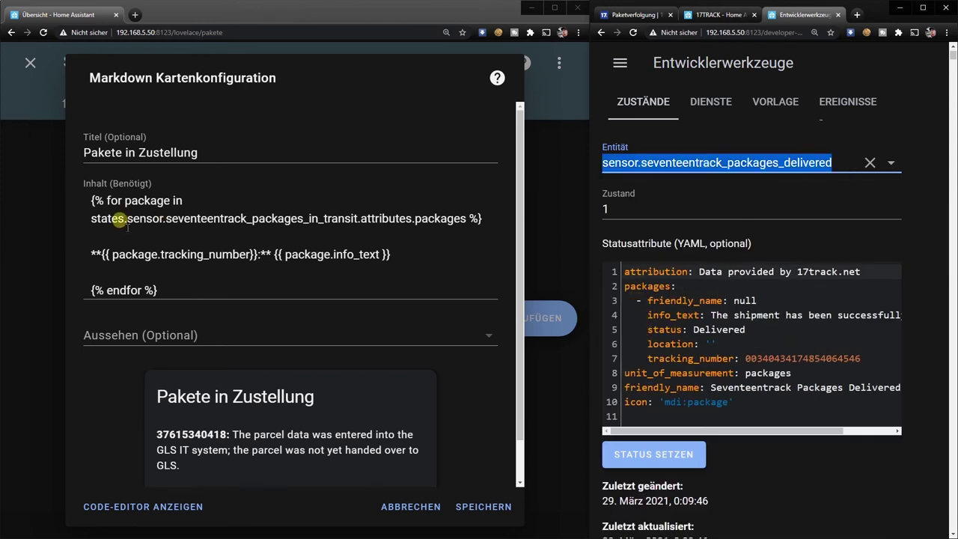
# Step: Point the copy's template at the delivered sensor, retitle it 'Ausgelieferte Pakete', and save
pyautogui.moveTo(127, 219); pyautogui.dragTo(362, 220)
pyautogui.hotkey('ctrl', 'v')
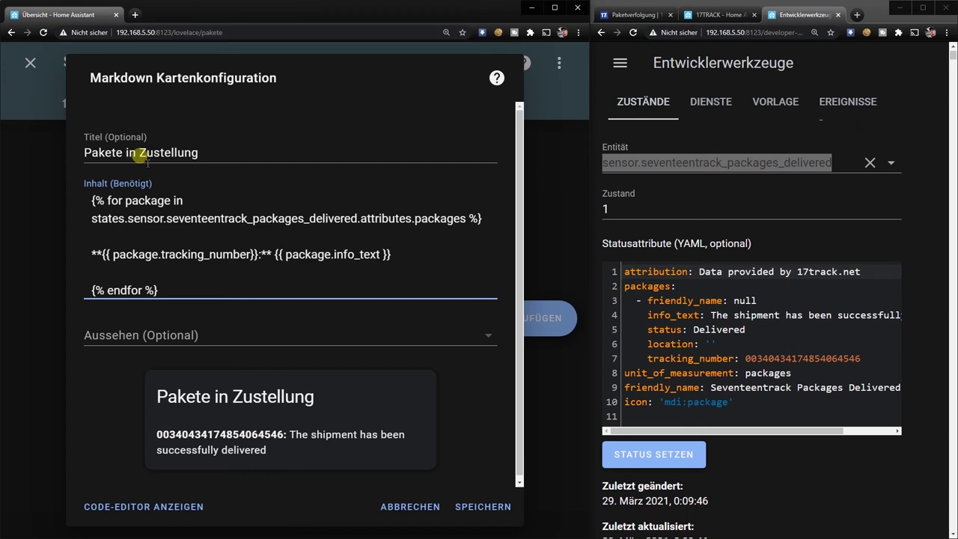
pyautogui.moveTo(127, 155); pyautogui.dragTo(380, 145)
pyautogui.press('BackSpace')
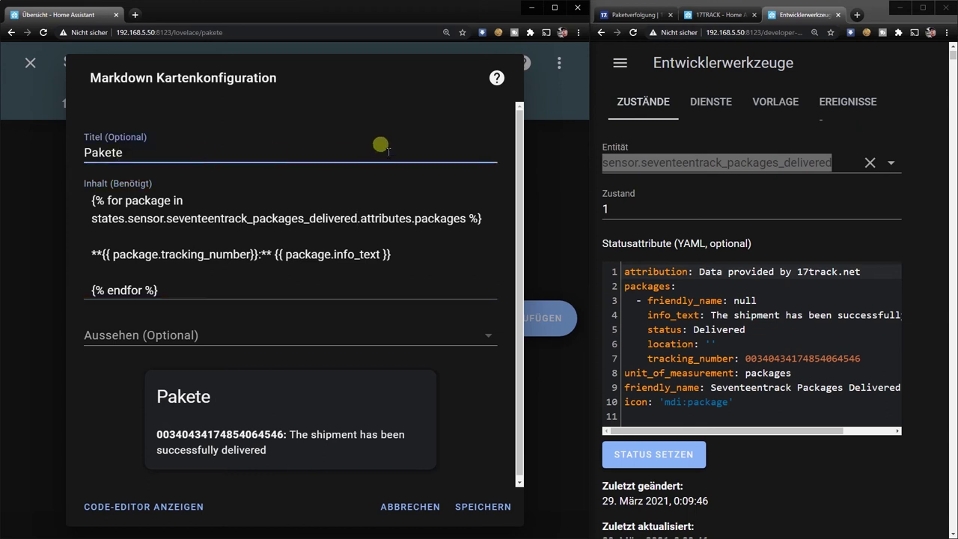
pyautogui.press('Home')
pyautogui.write('Ausgelieferte')
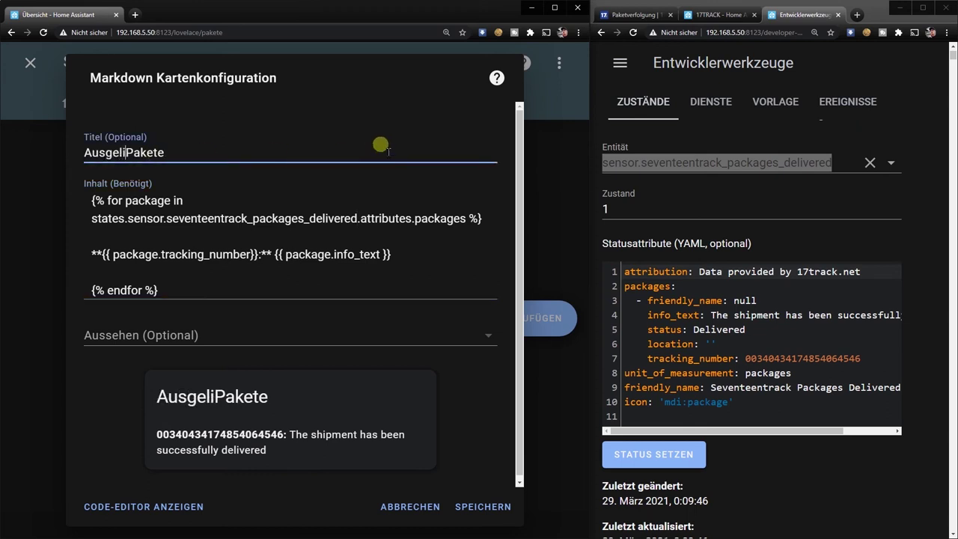
pyautogui.click(480, 506)
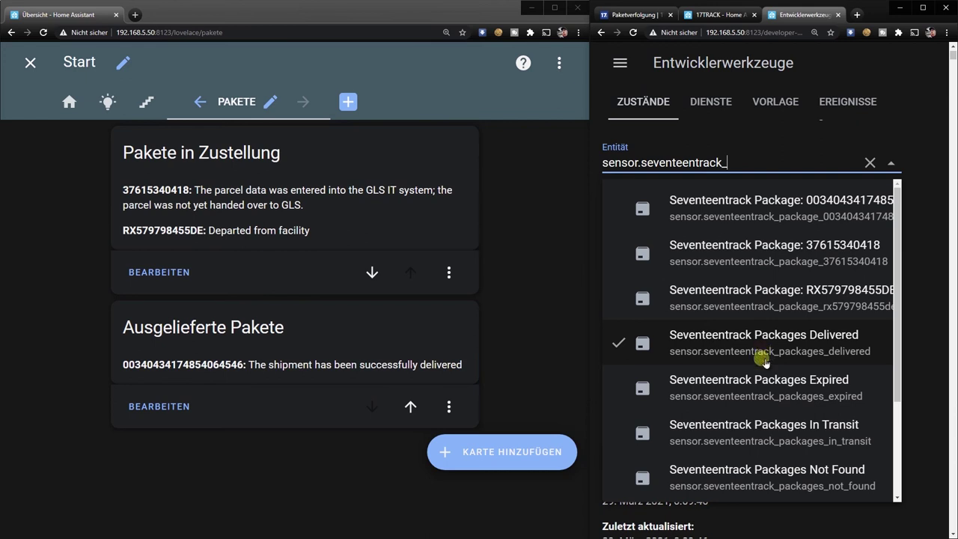
pyautogui.scroll(-3, 703, 374)
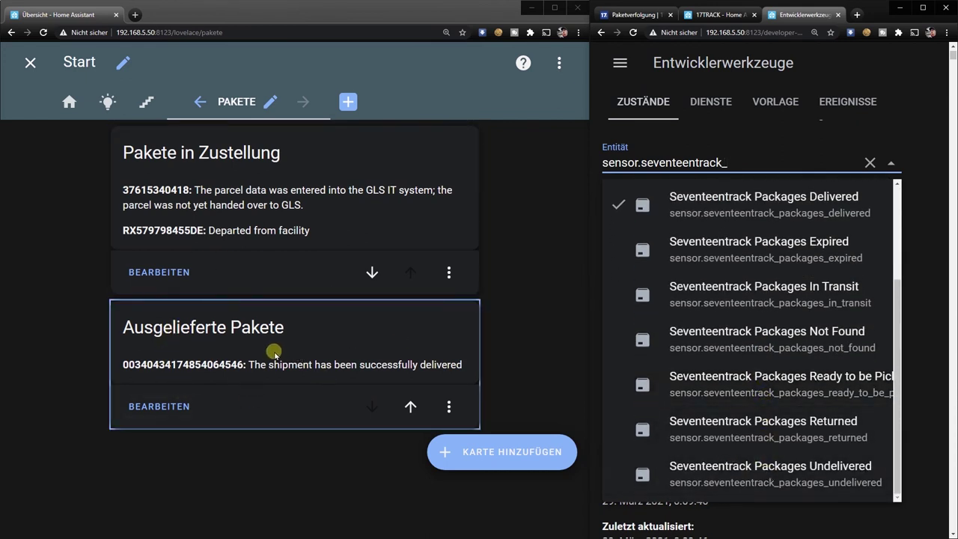
# Step: Make the tracking number a ## heading with the status text on its own line
pyautogui.click(184, 406)
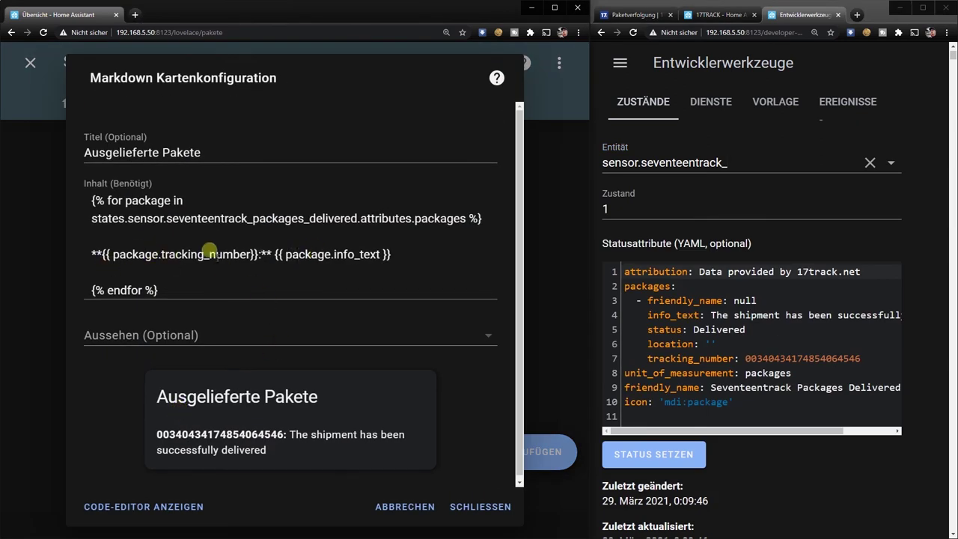
pyautogui.click(91, 256)
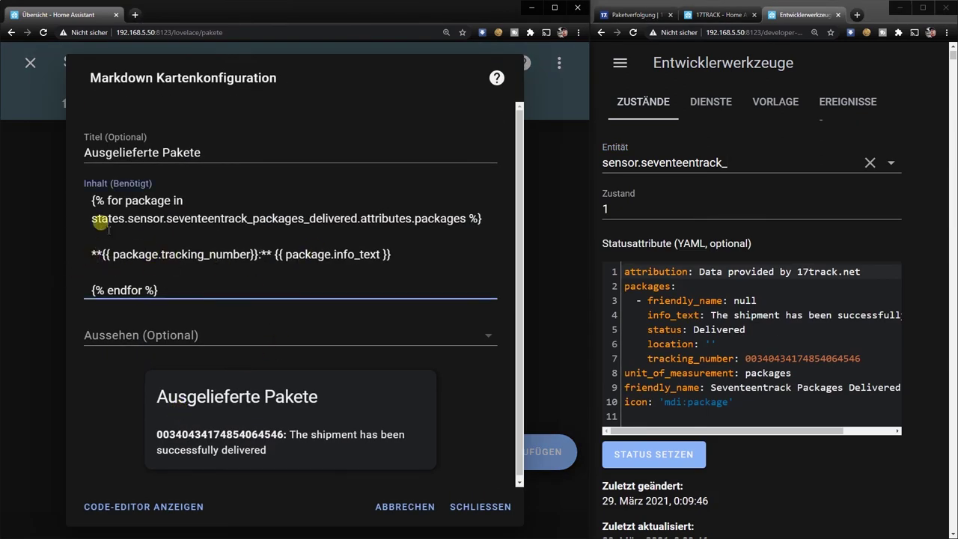
pyautogui.write('#')
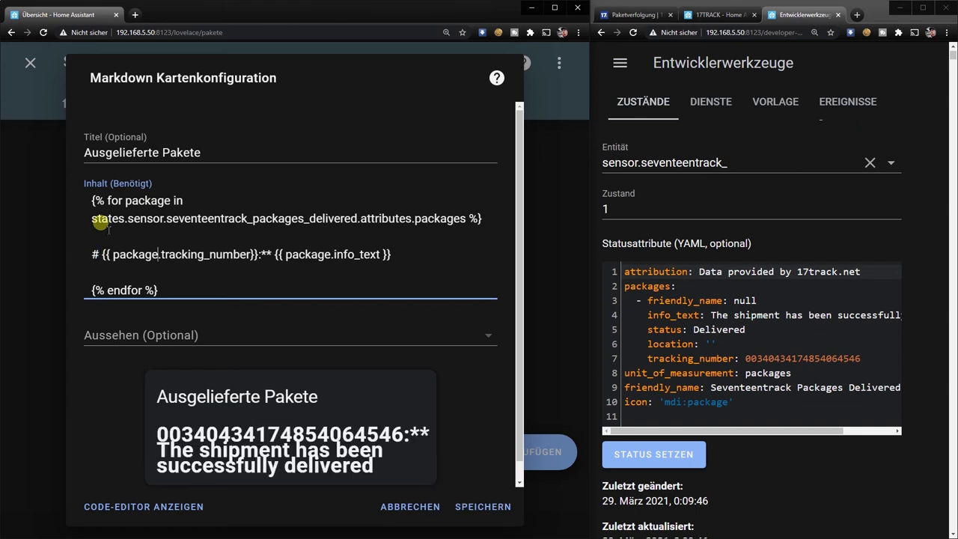
pyautogui.press('BackSpace')
pyautogui.press('BackSpace')
pyautogui.press('BackSpace')
pyautogui.press('Return')
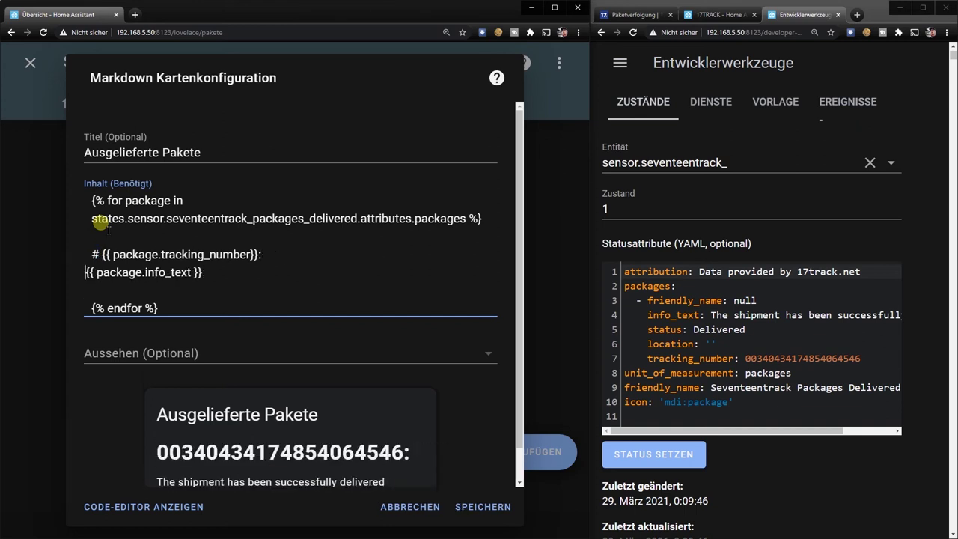
pyautogui.scroll(-1, 276, 271)
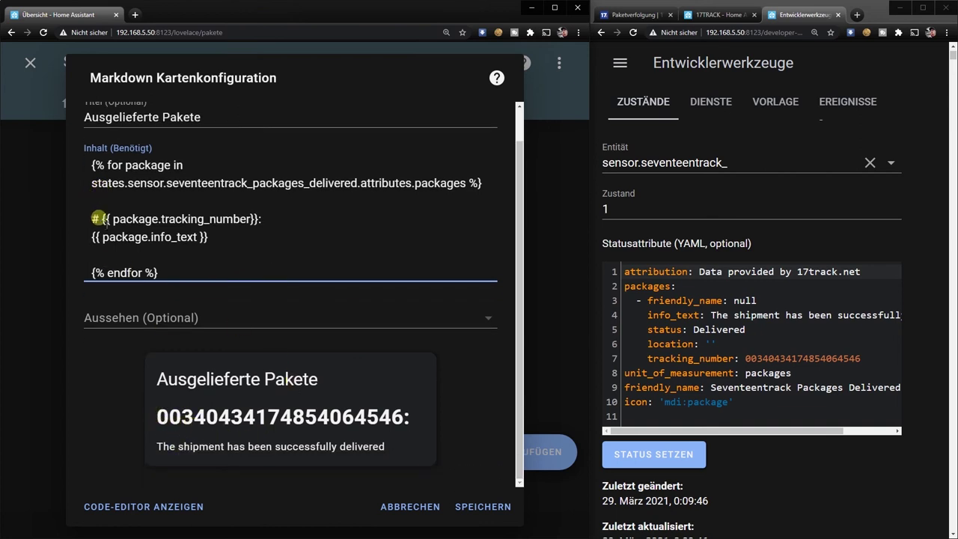
pyautogui.write('#')
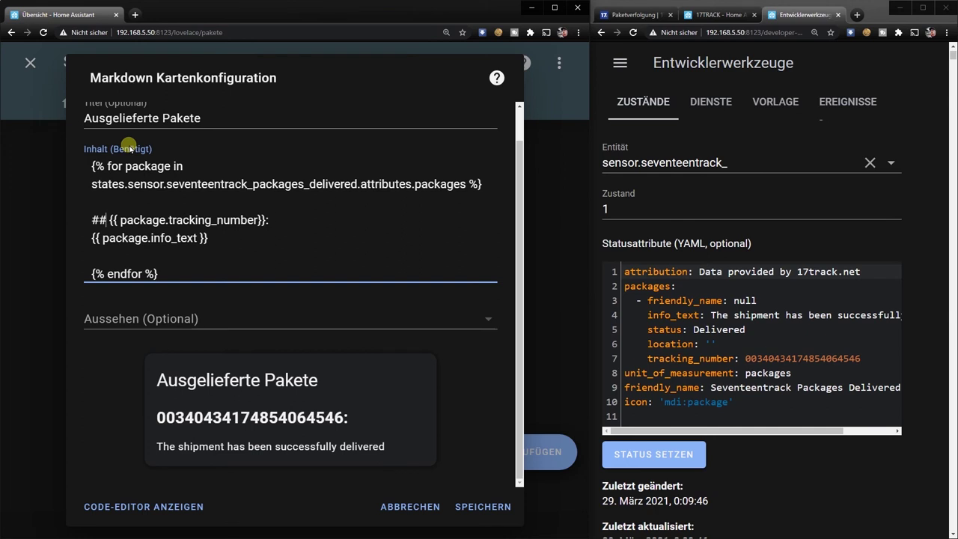
# Step: Add *** divider lines below and above the package loop
pyautogui.click(138, 258)
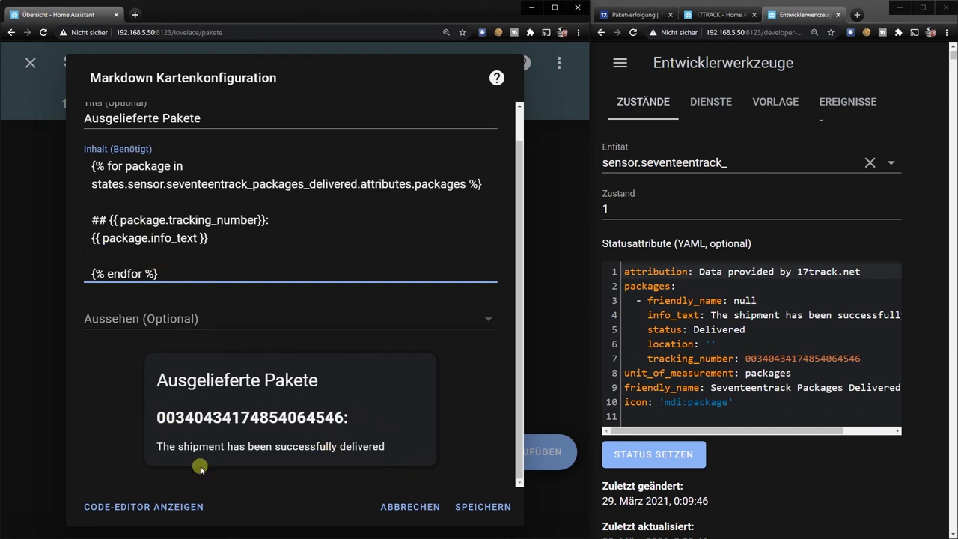
pyautogui.write('***')
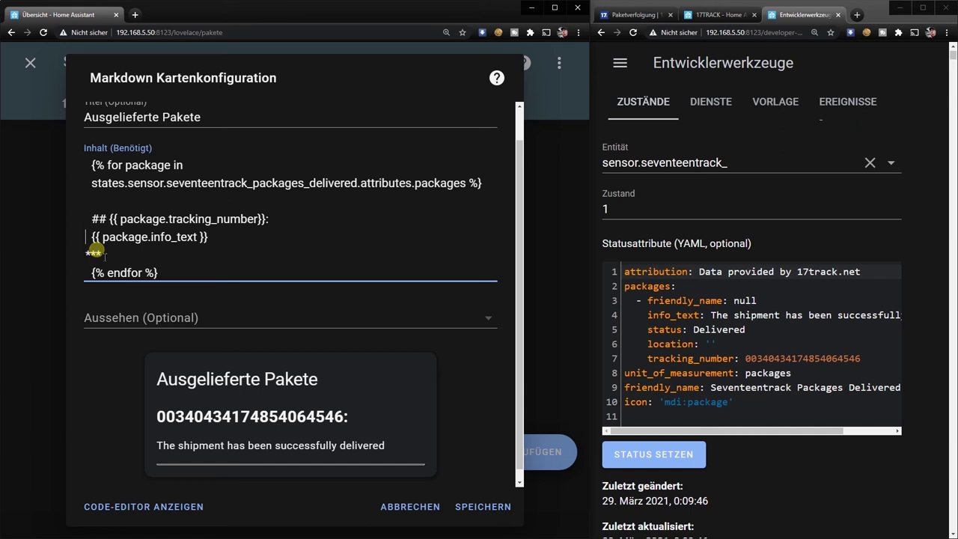
pyautogui.press('Return')
pyautogui.press('Up')
pyautogui.write('***')
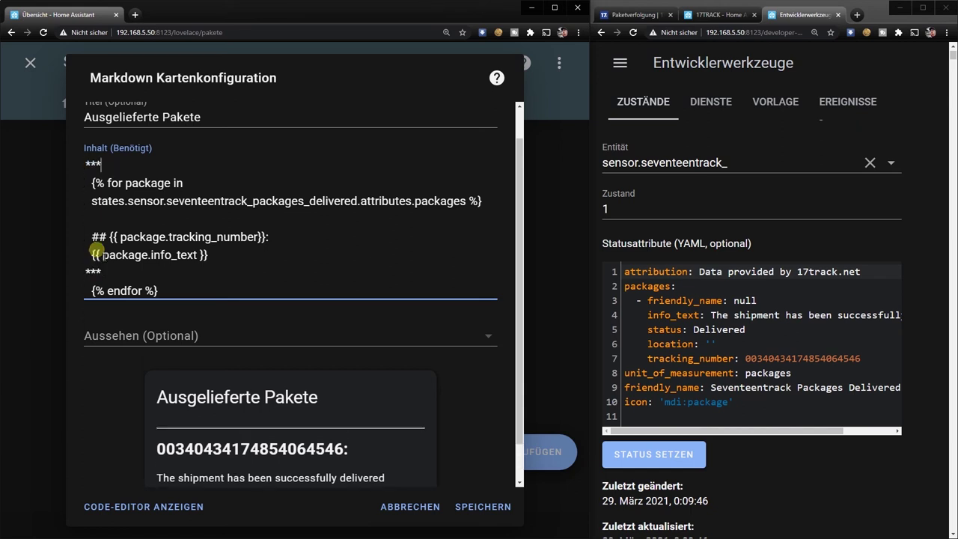
pyautogui.scroll(-1, 222, 429)
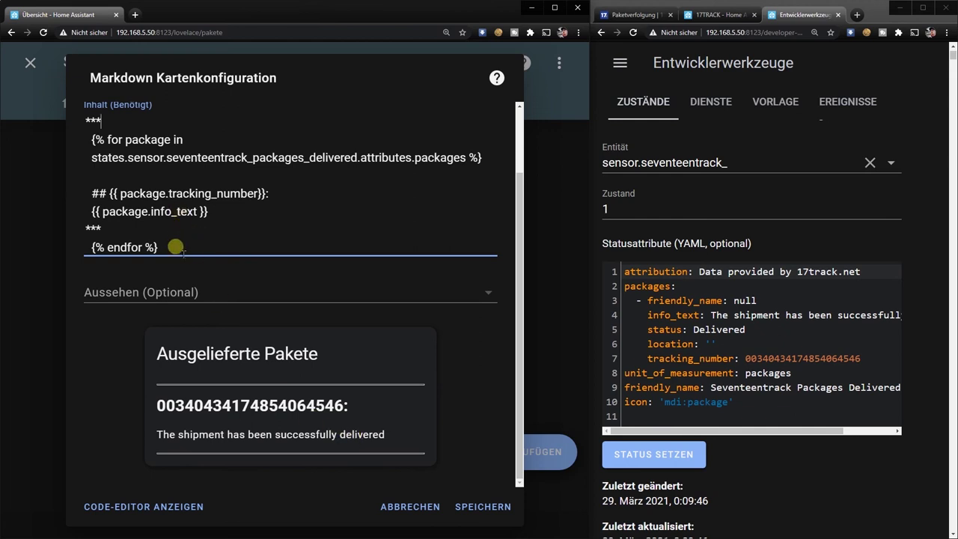
# Step: Save the delivered card, then give Pakete in Zustellung the same heading and *** dividers and save
pyautogui.moveTo(122, 224); pyautogui.dragTo(34, 200)
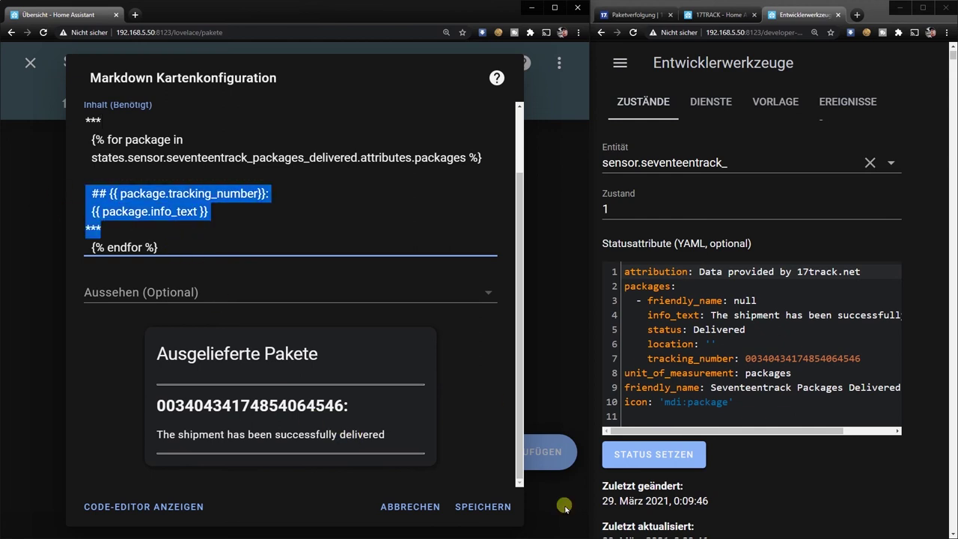
pyautogui.click(480, 506)
pyautogui.click(161, 273)
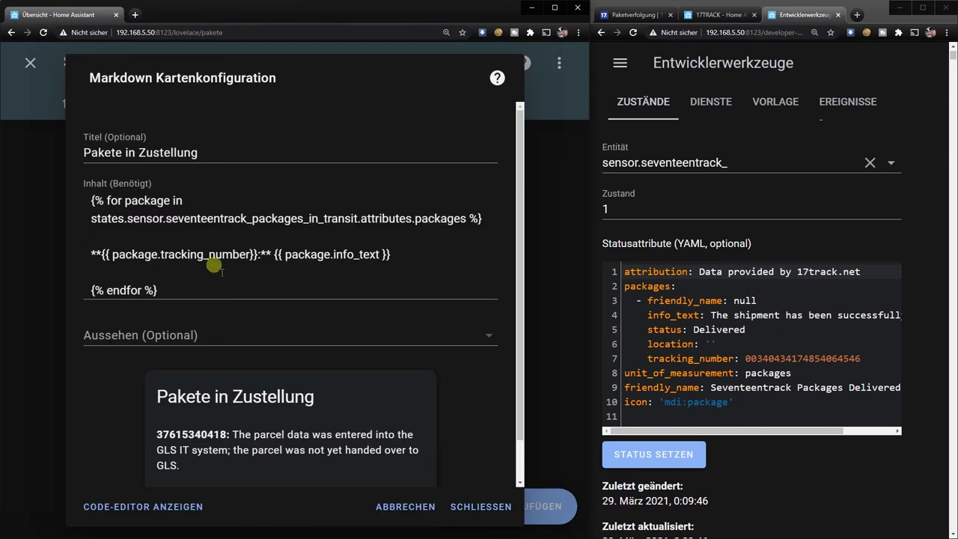
pyautogui.click(168, 270)
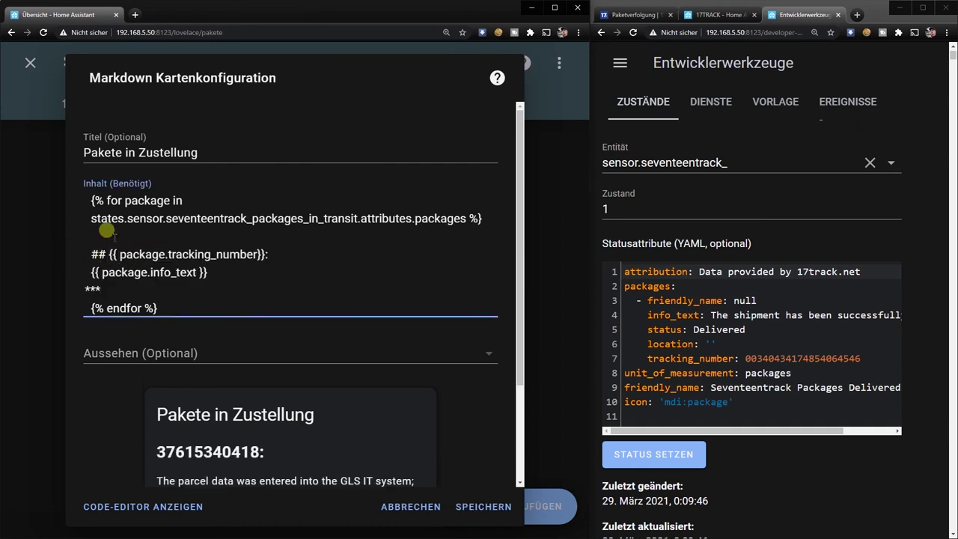
pyautogui.click(186, 200)
pyautogui.press('Return')
pyautogui.press('Up')
pyautogui.write('***')
pyautogui.click(496, 507)
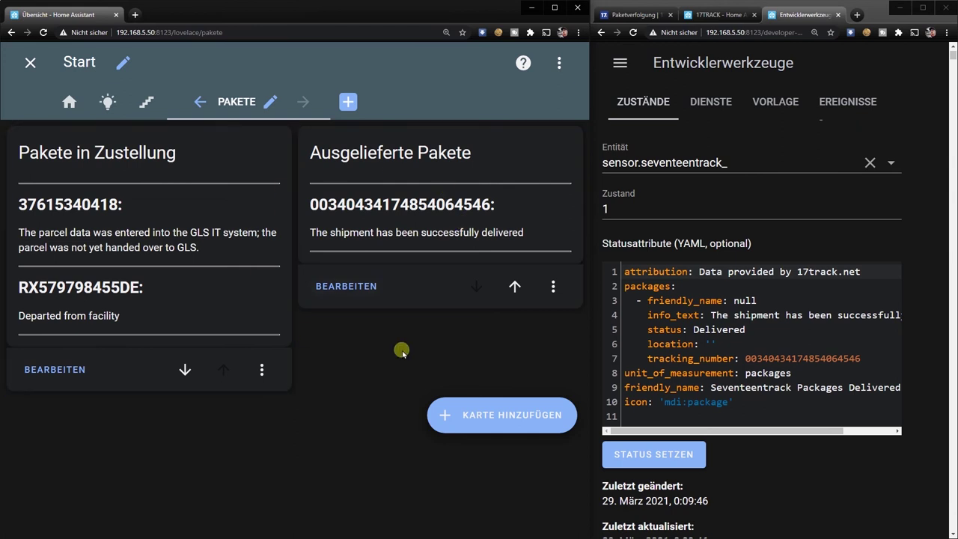
# Step: Duplicate the Ausgelieferte Pakete card and copy the expired packages sensor's entity id
pyautogui.click(553, 287)
pyautogui.click(506, 371)
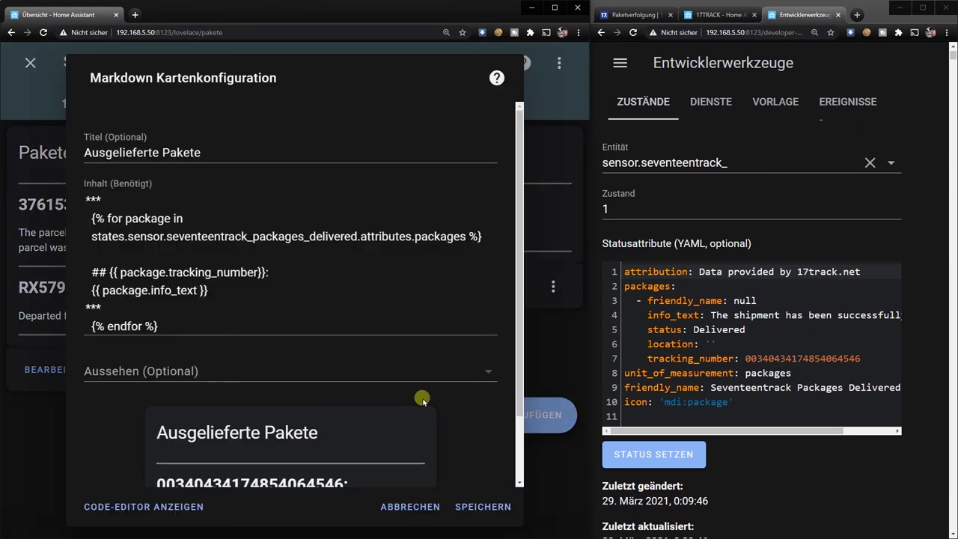
pyautogui.click(675, 207)
pyautogui.press('BackSpace')
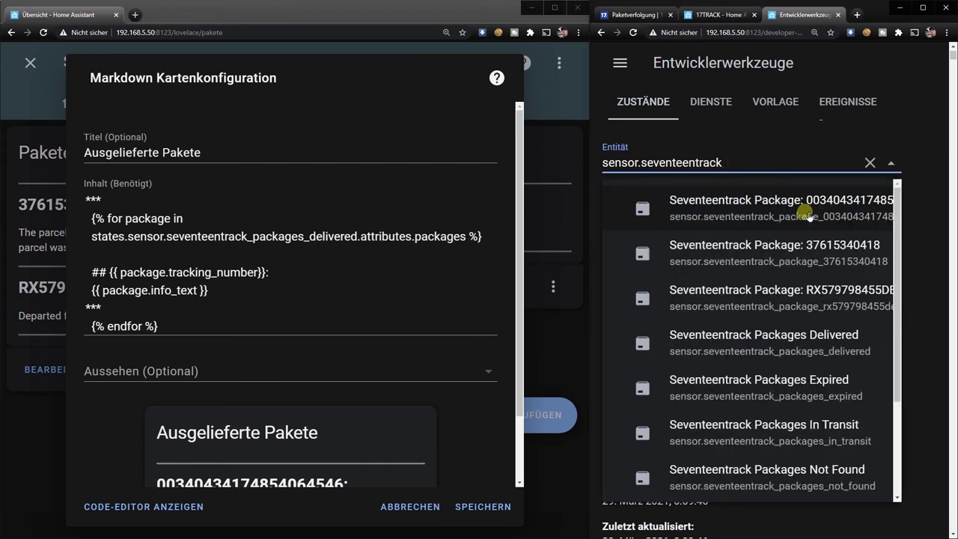
pyautogui.scroll(-1, 830, 326)
pyautogui.click(776, 341)
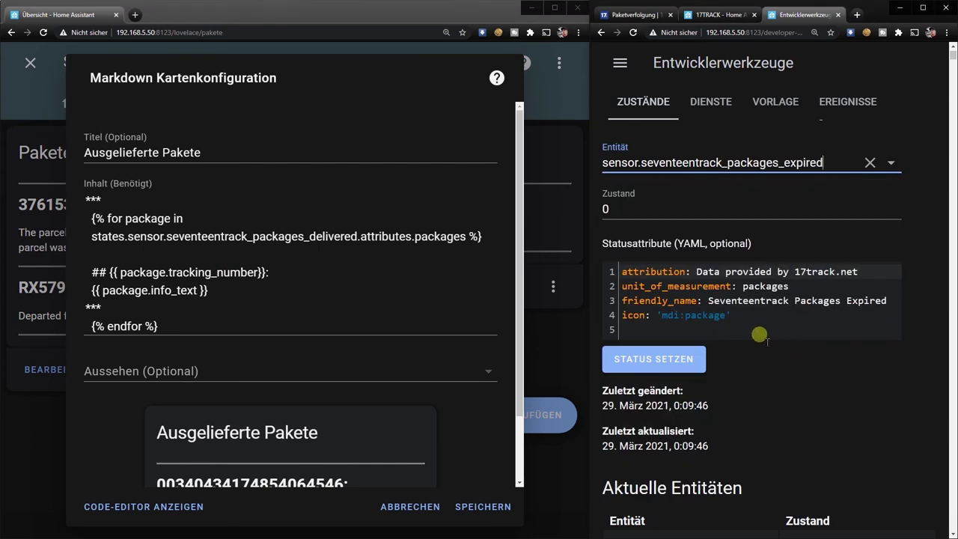
pyautogui.moveTo(829, 162); pyautogui.dragTo(330, 230)
pyautogui.hotkey('ctrl', 'c')
# Step: Swap the template to the expired sensor, rename the title 'Abgelaufene Pakete', and save
pyautogui.moveTo(128, 237); pyautogui.dragTo(347, 237)
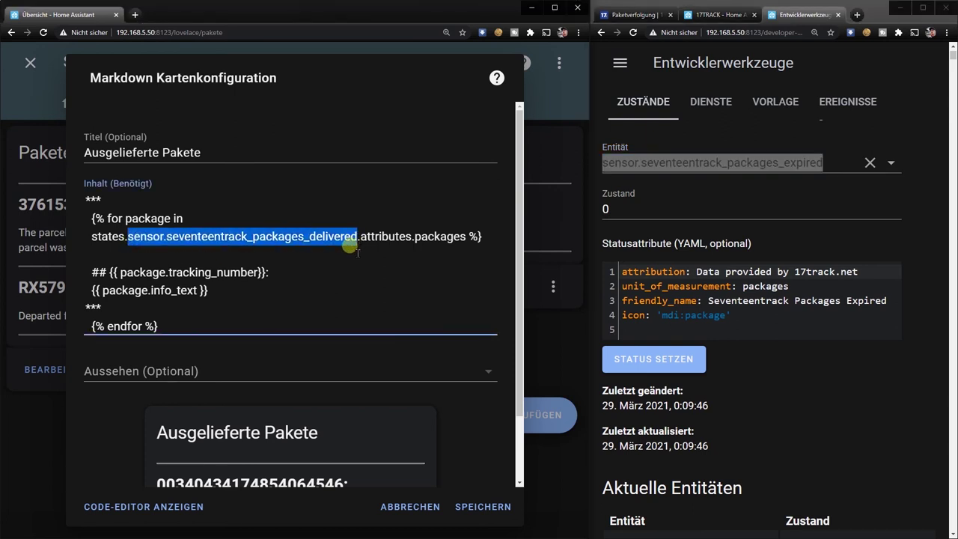
pyautogui.hotkey('ctrl', 'v')
pyautogui.click(137, 142)
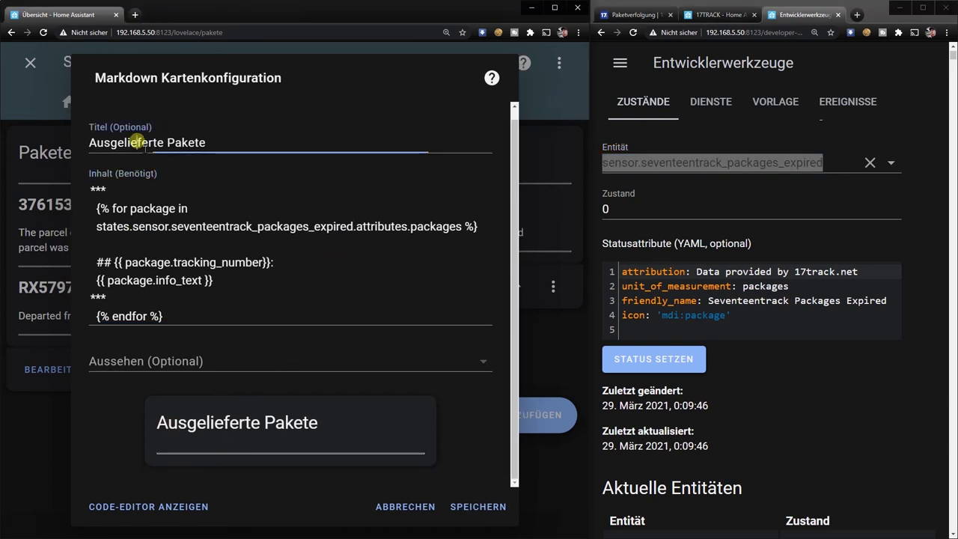
pyautogui.doubleClick(137, 142)
pyautogui.write('Abgelaufene')
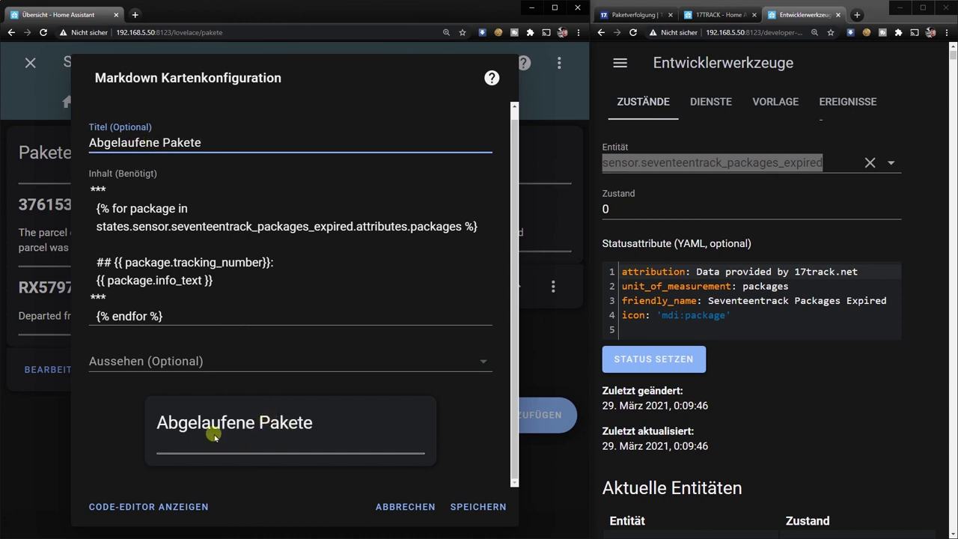
pyautogui.click(481, 505)
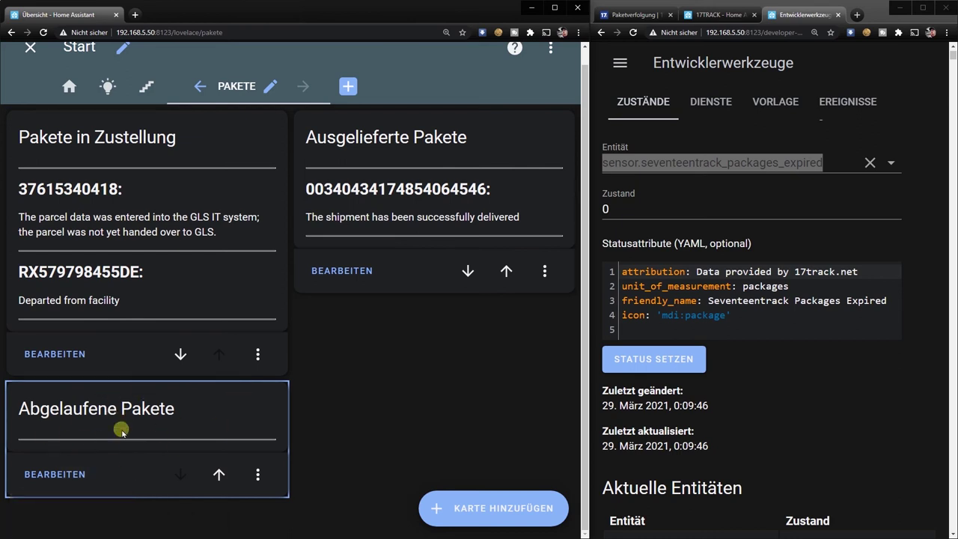
# Step: Maximize the window and select the Abgelaufene Pakete card's template content, closing the editor unchanged
pyautogui.press('super+Up')
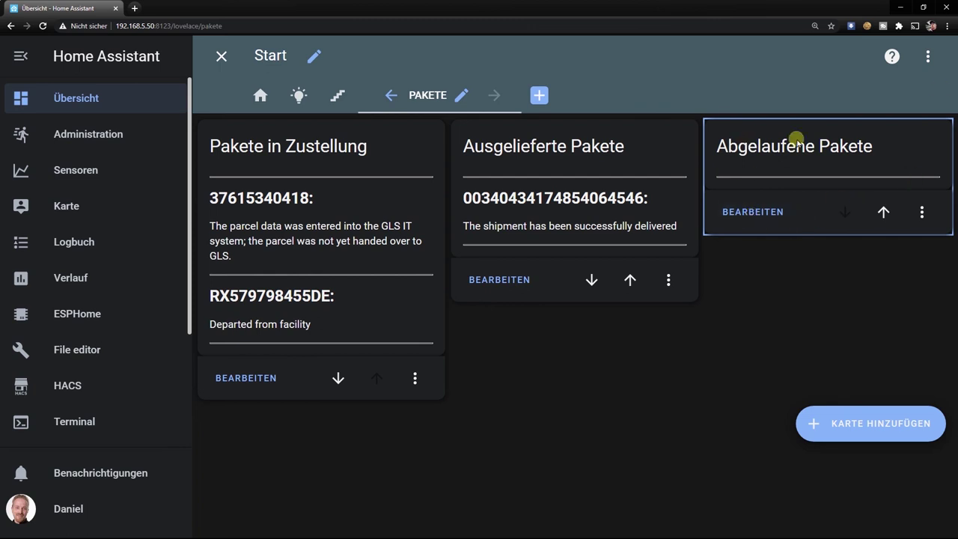
pyautogui.click(748, 213)
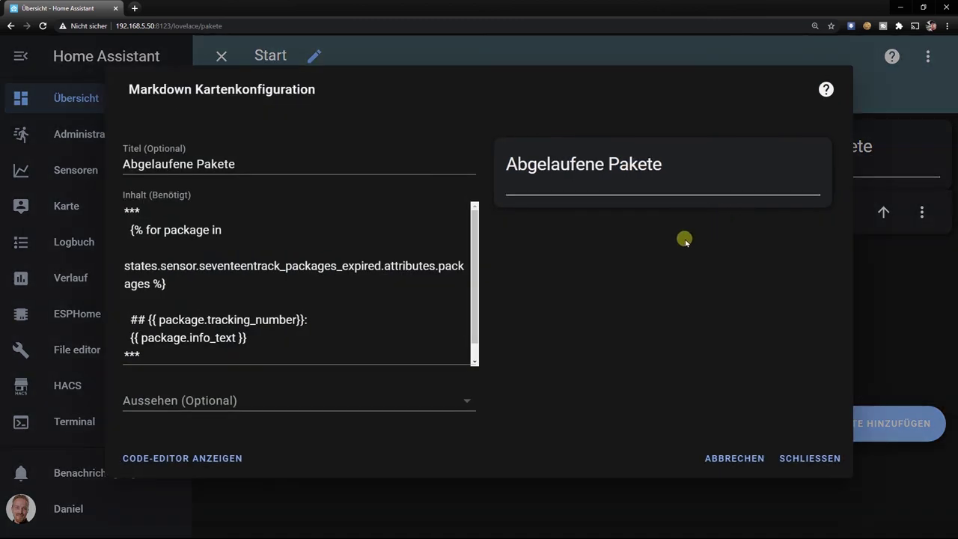
pyautogui.click(267, 347)
pyautogui.moveTo(281, 359); pyautogui.dragTo(97, 161)
pyautogui.hotkey('ctrl', 'c')
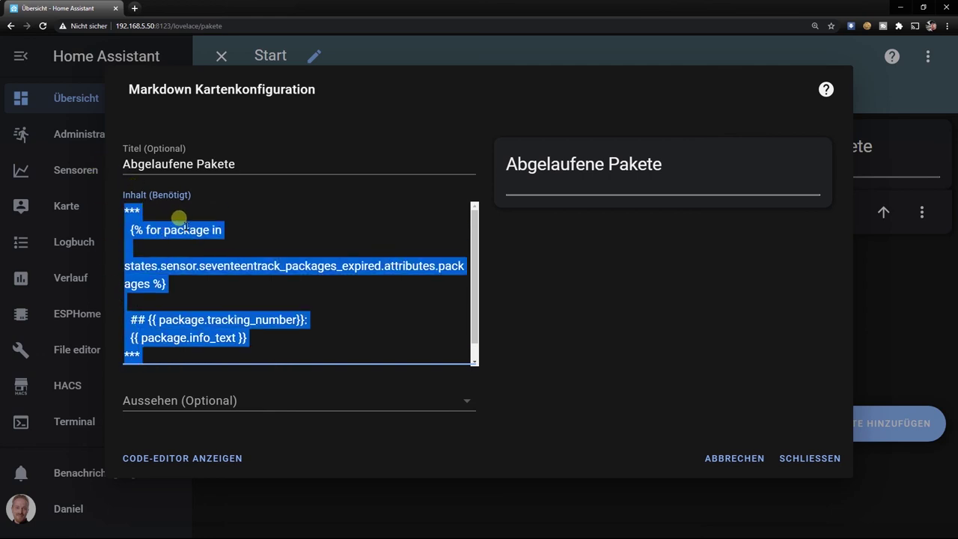
pyautogui.click(816, 458)
# Step: Delete the Abgelaufene Pakete card from the Pakete dashboard
pyautogui.click(921, 211)
pyautogui.click(879, 326)
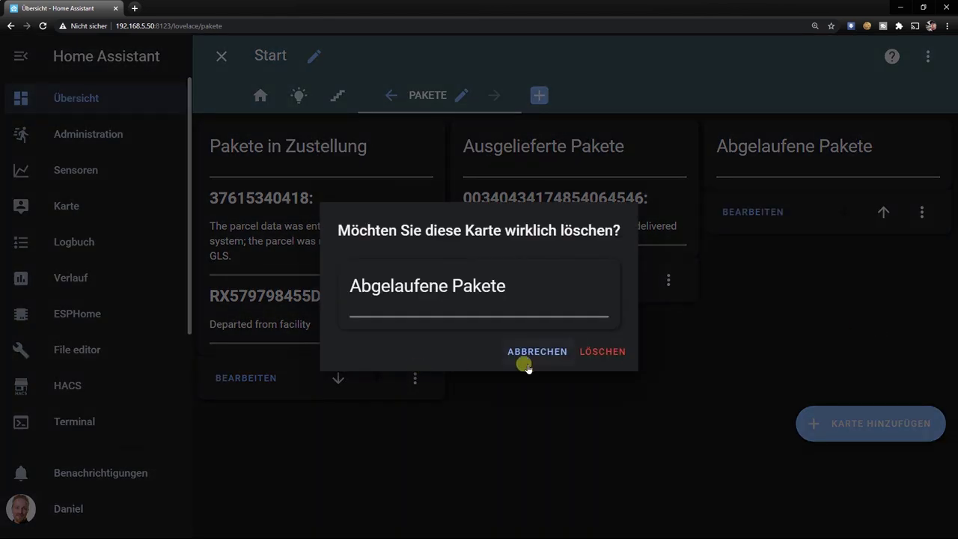
pyautogui.click(594, 353)
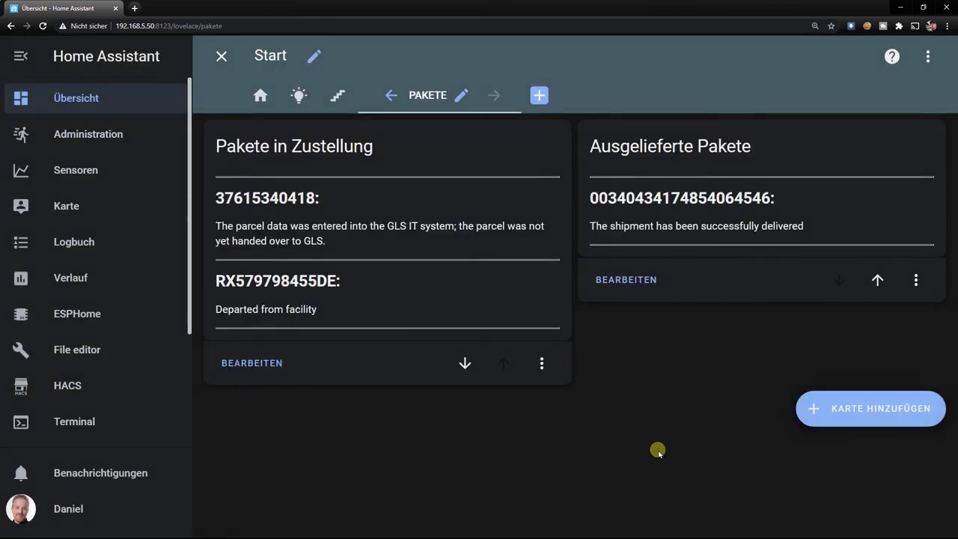
# Step: Add a Bedingte Elemente conditional card with a Markdown card as its inner card
pyautogui.click(853, 421)
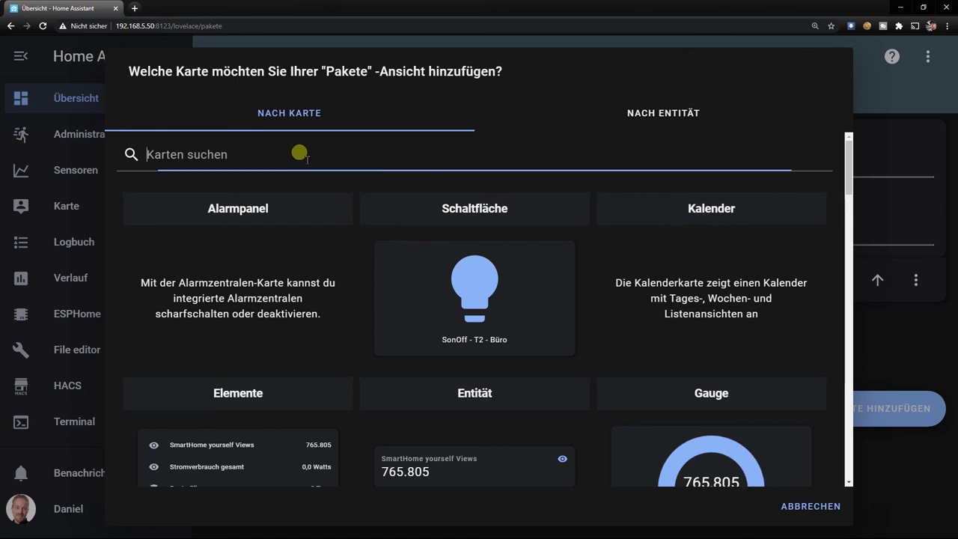
pyautogui.write('be')
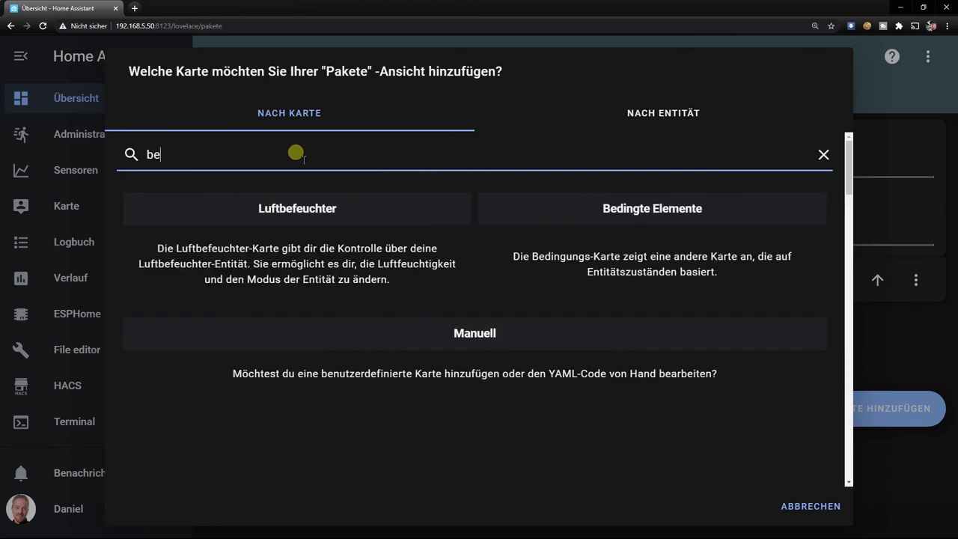
pyautogui.click(666, 214)
pyautogui.click(419, 160)
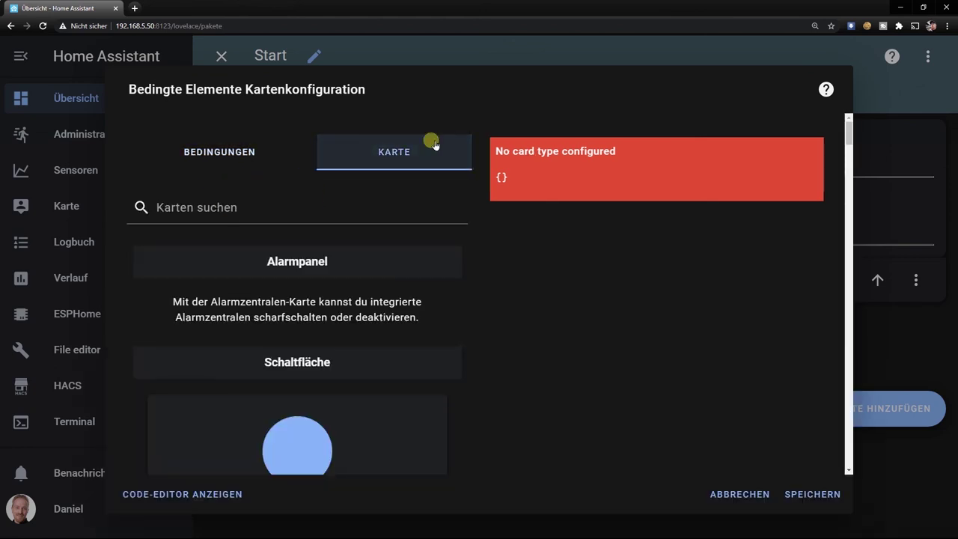
pyautogui.click(213, 207)
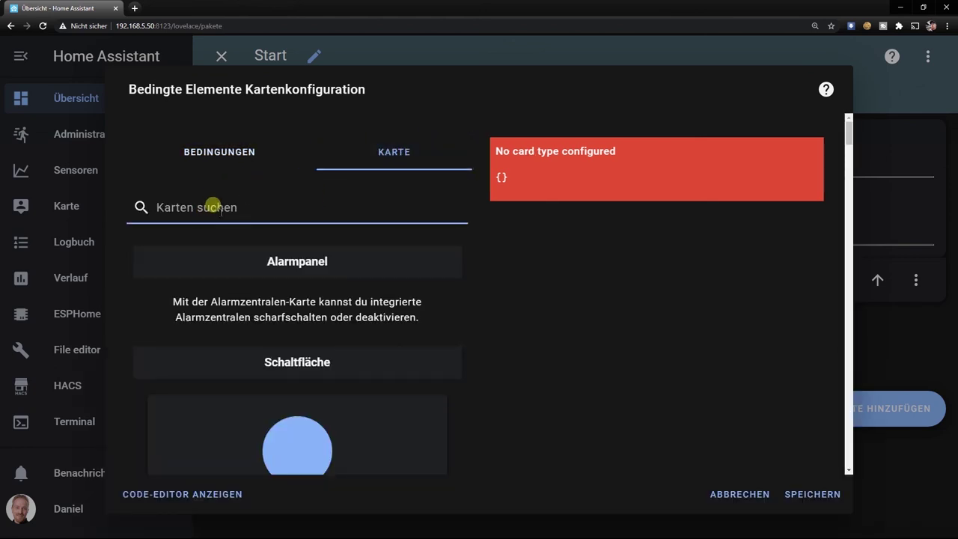
pyautogui.write('mar')
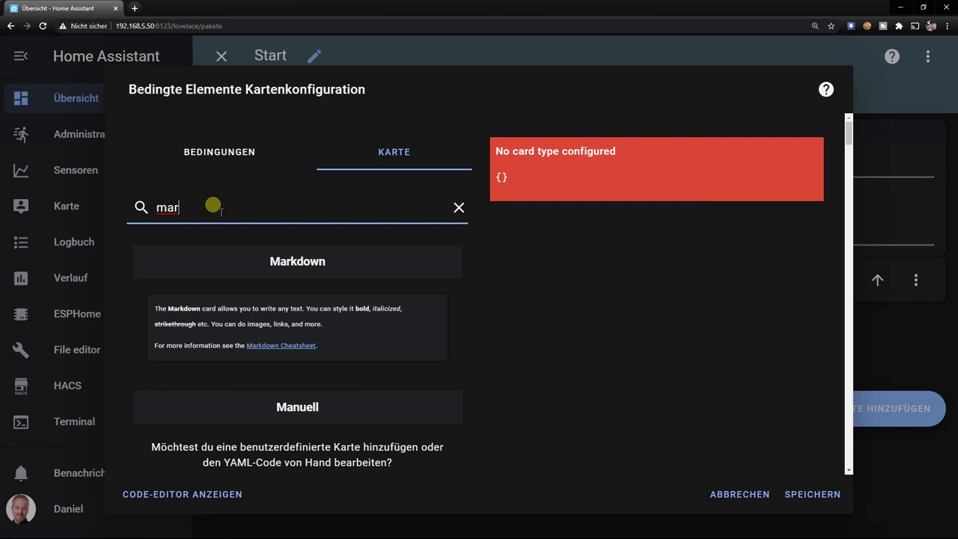
pyautogui.click(301, 264)
# Step: Title the Markdown card 'Abgelaufen' and paste the expired-packages template as its content
pyautogui.click(119, 249)
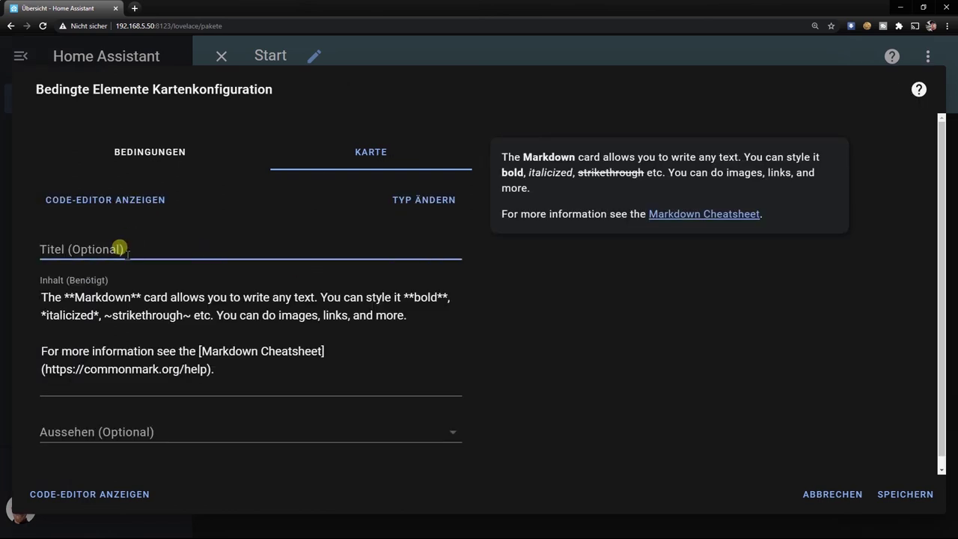
pyautogui.write('Abgelaufen')
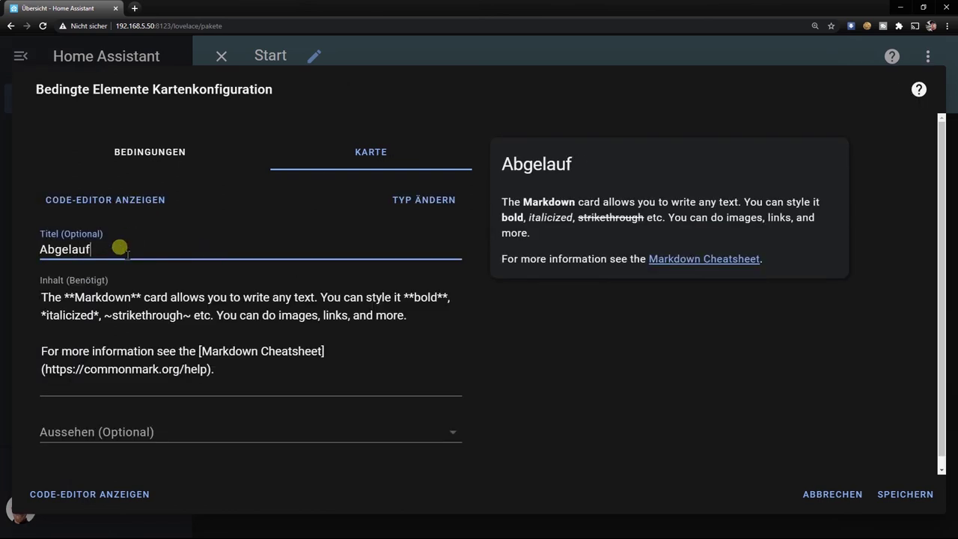
pyautogui.click(249, 379)
pyautogui.hotkey('ctrl', 'a')
pyautogui.hotkey('ctrl', 'v')
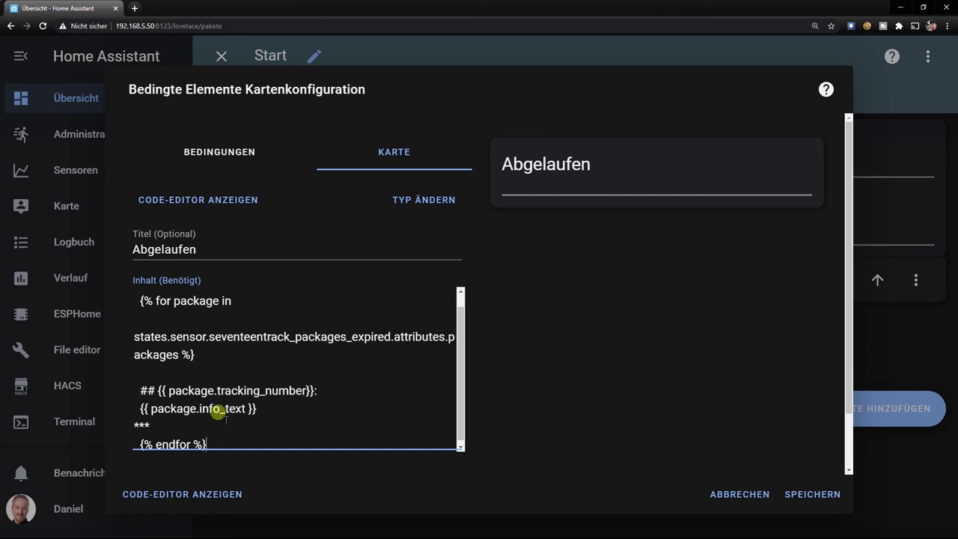
pyautogui.click(224, 154)
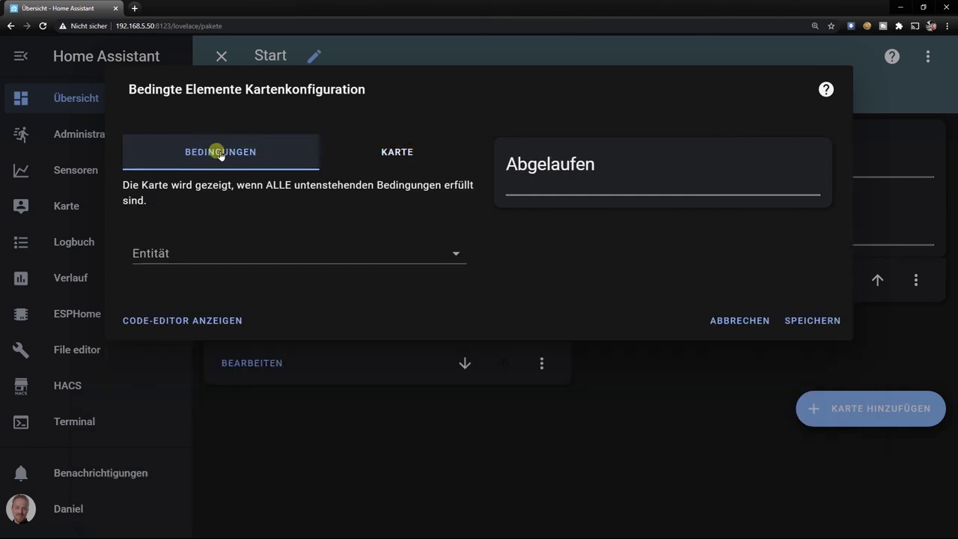
# Step: Set the Abgelaufen card's condition entity to Seventeentrack Packages Expired, found by searching 'sensor.seve'
pyautogui.click(185, 257)
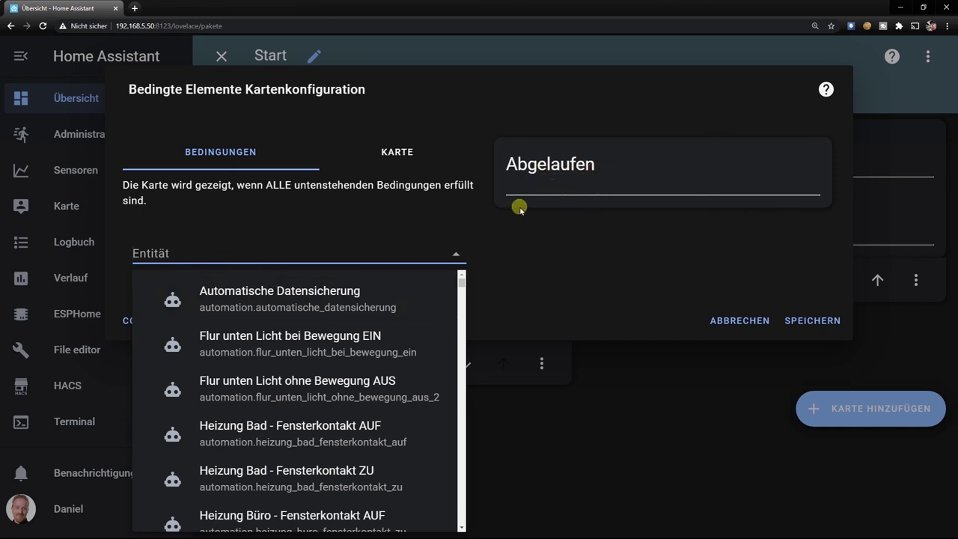
pyautogui.write('sensor.')
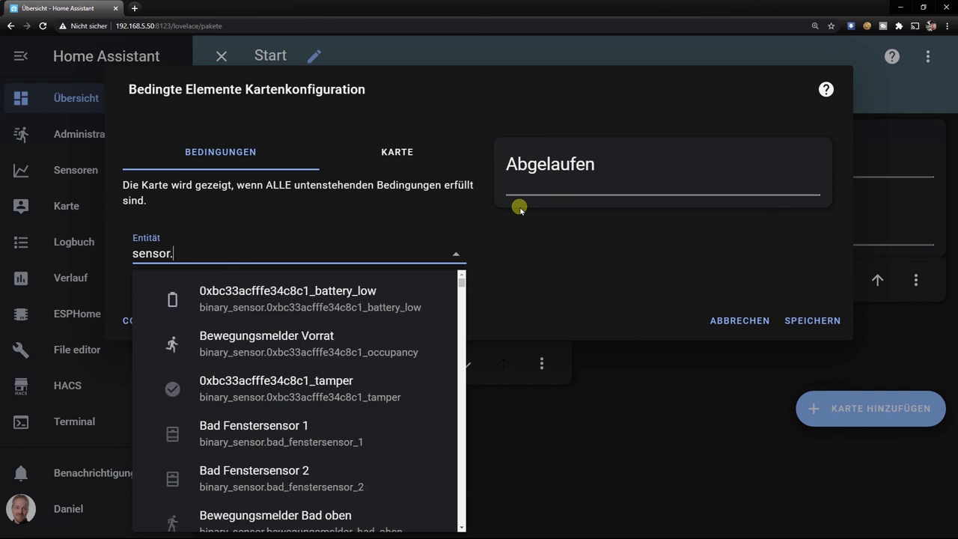
pyautogui.write('seve')
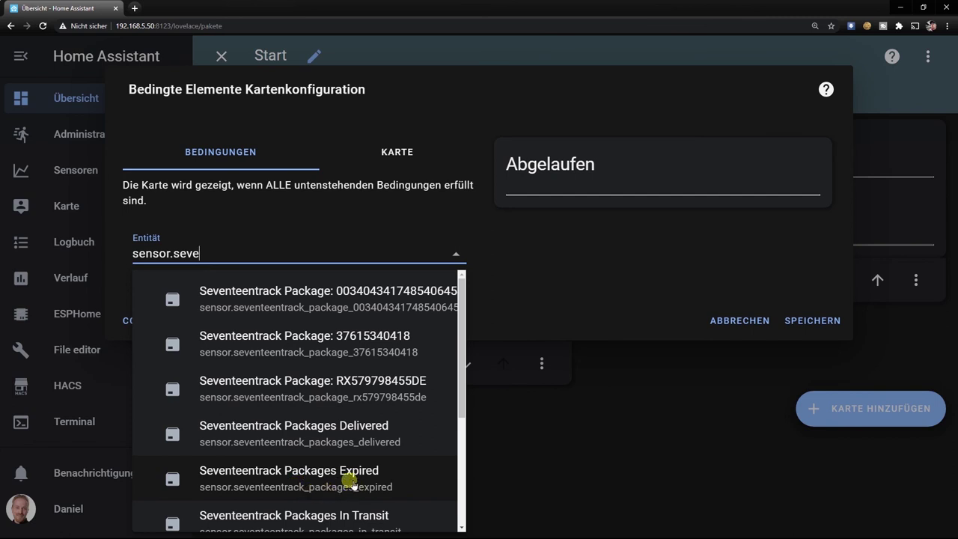
pyautogui.click(349, 481)
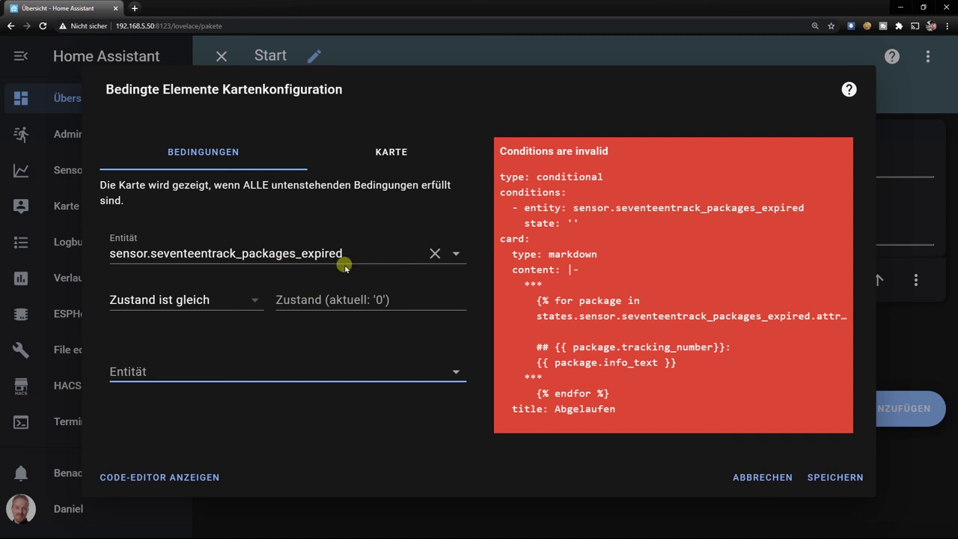
# Step: Make the Abgelaufen card show only when the expired sensor's state is not equal to 0, and save it
pyautogui.click(221, 299)
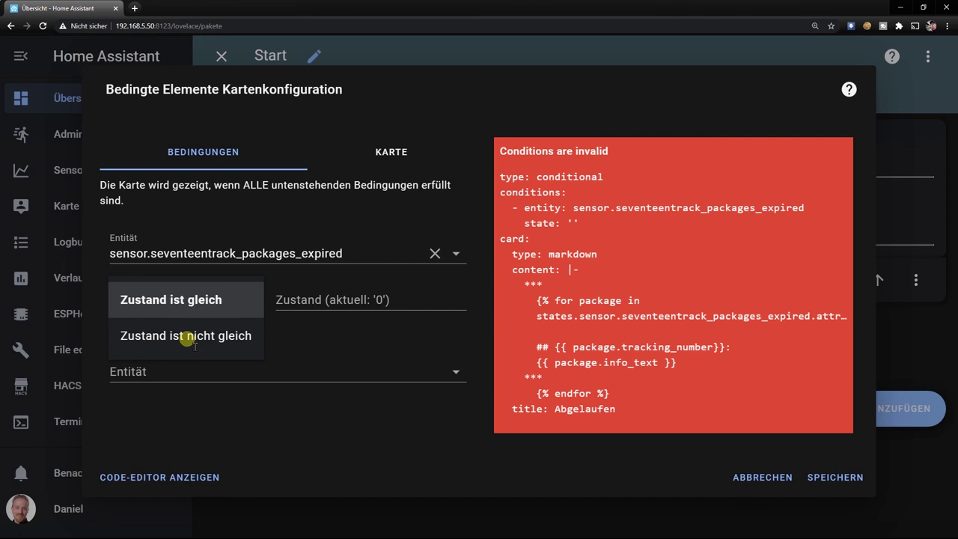
pyautogui.click(306, 301)
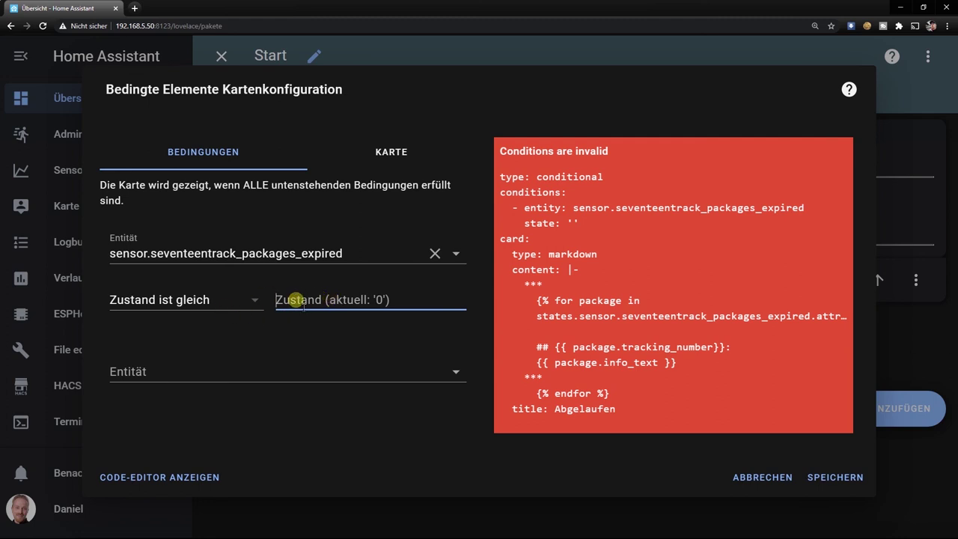
pyautogui.write('0')
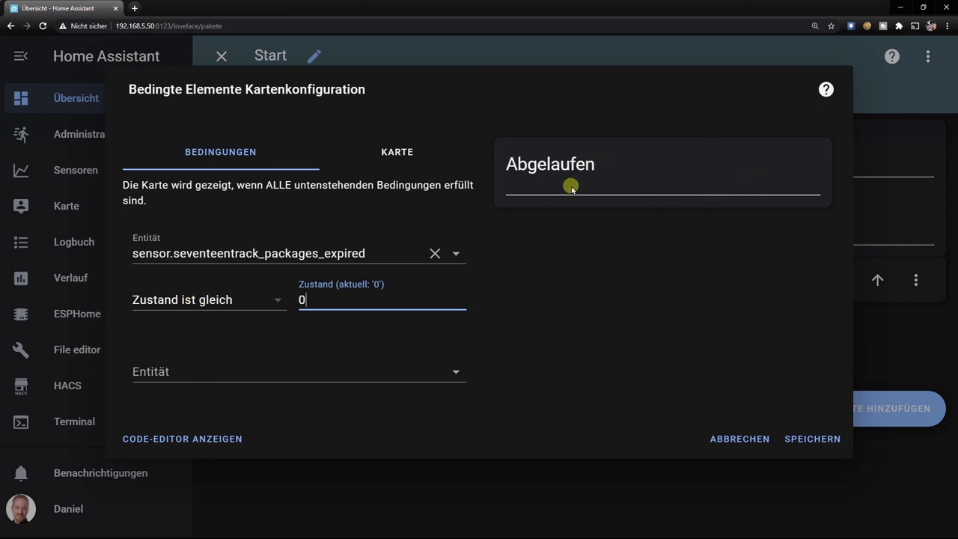
pyautogui.click(215, 300)
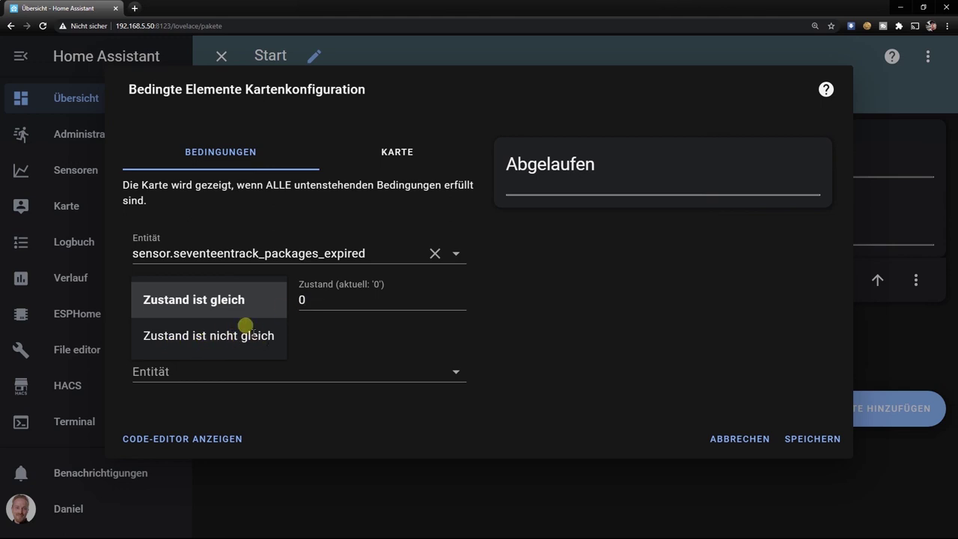
pyautogui.click(226, 341)
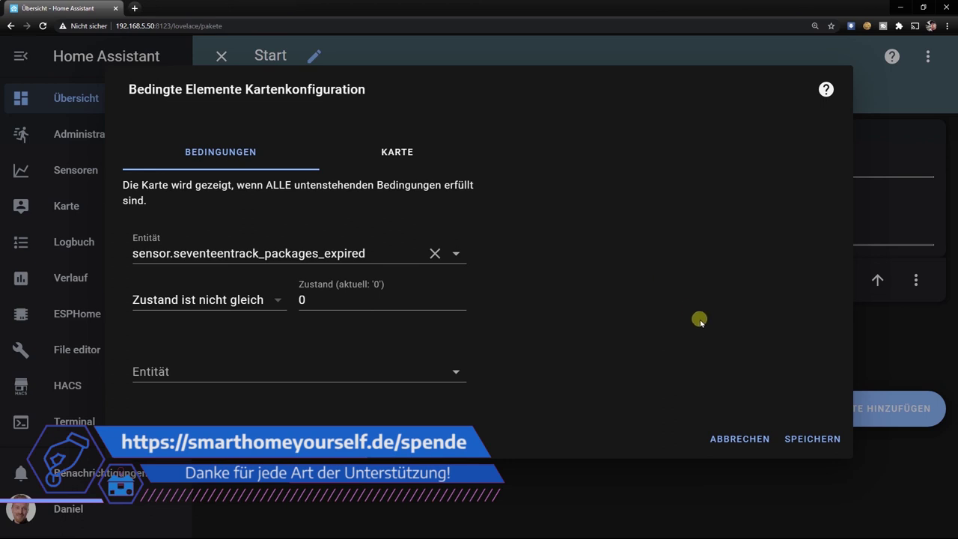
pyautogui.click(811, 440)
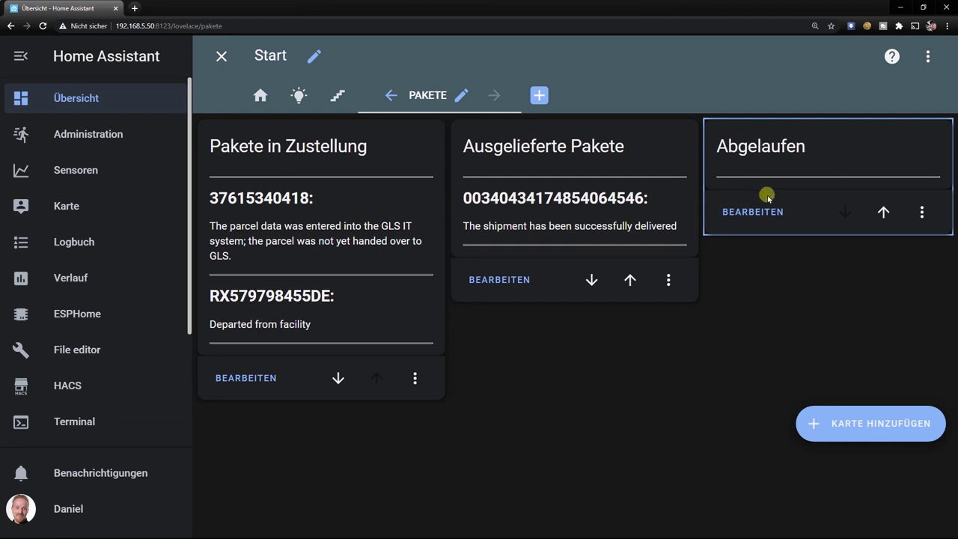
# Step: Exit edit mode and test the card by setting the expired-packages sensor state to 1, then back to 0
pyautogui.click(222, 56)
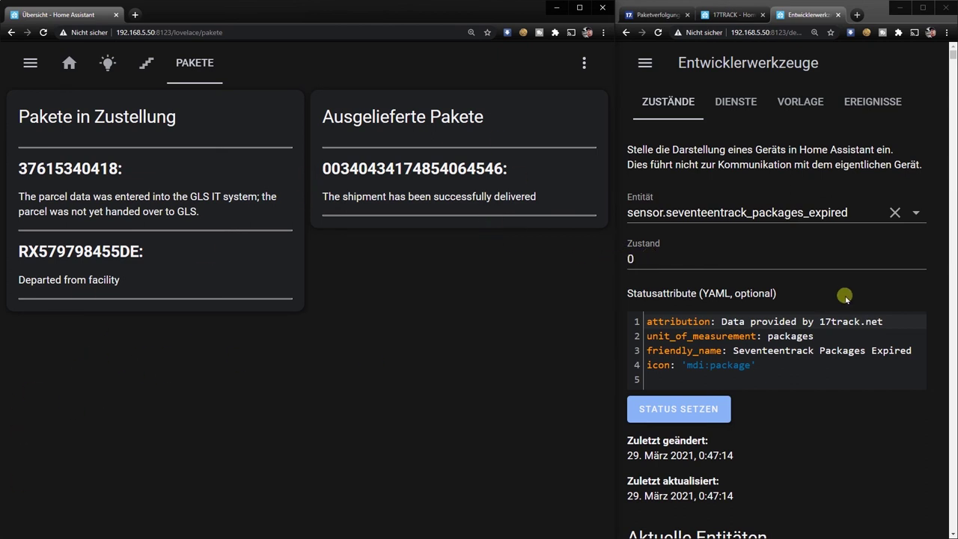
pyautogui.doubleClick(654, 259)
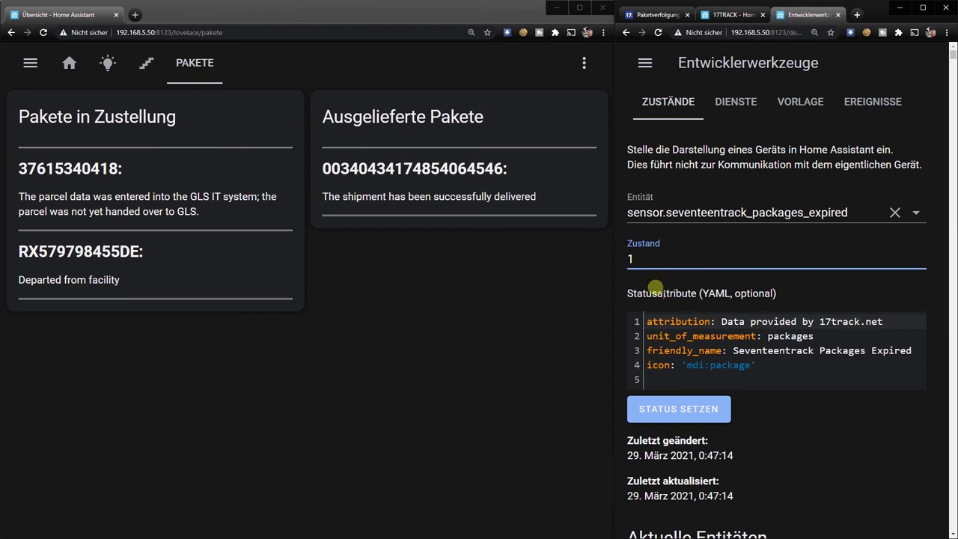
pyautogui.click(684, 416)
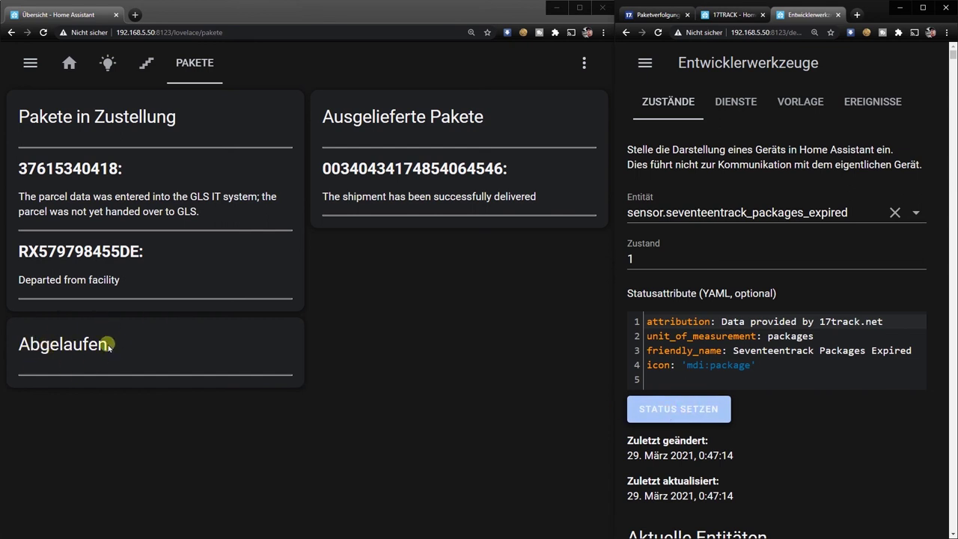
pyautogui.moveTo(647, 259); pyautogui.dragTo(610, 261)
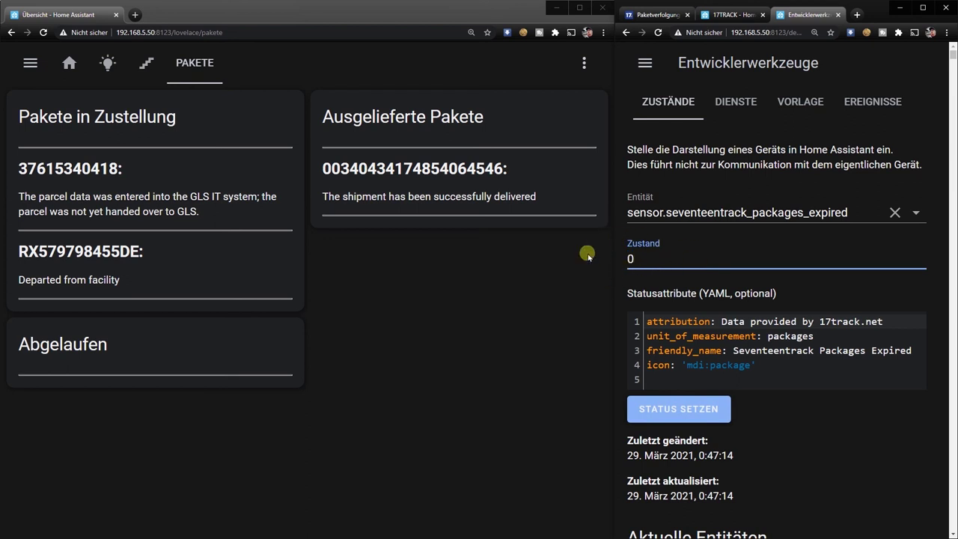
pyautogui.click(676, 410)
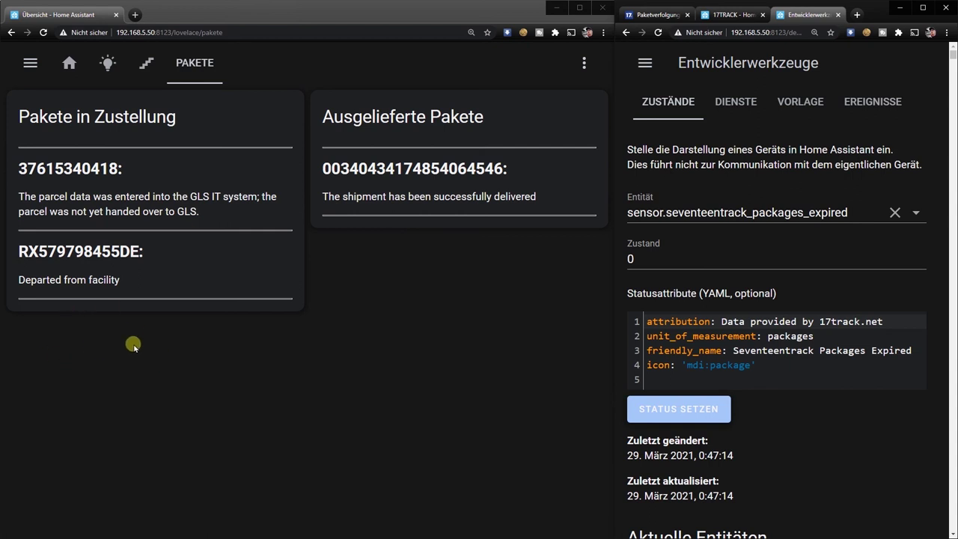